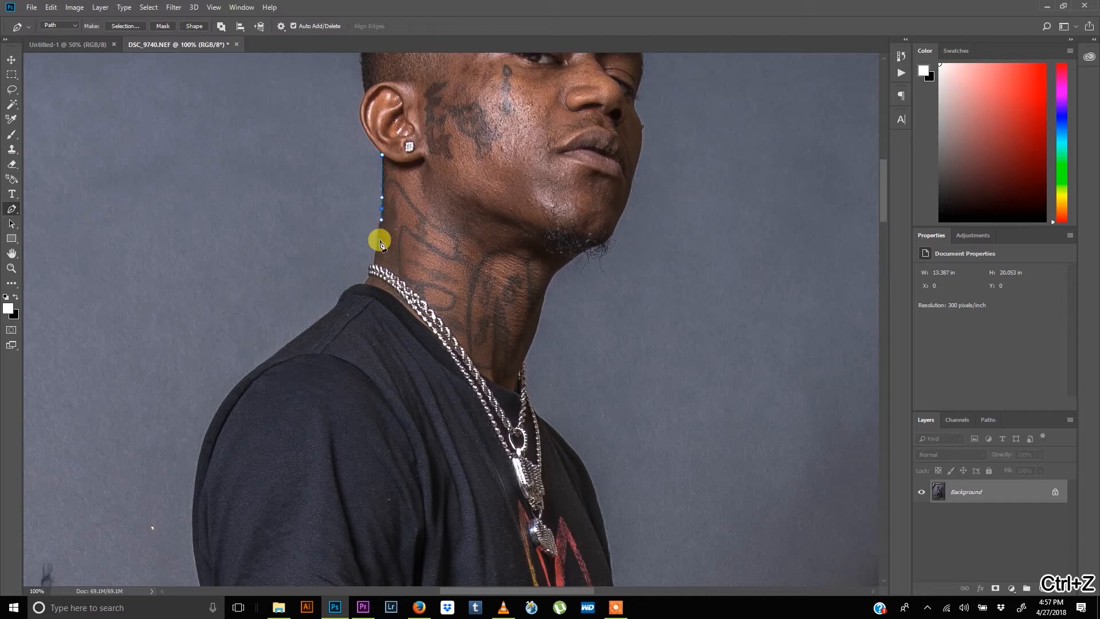
Extend the Pen path from the nape down the neck, over the chain and around the shoulder to the upper sleeve.
left_click(374, 265)
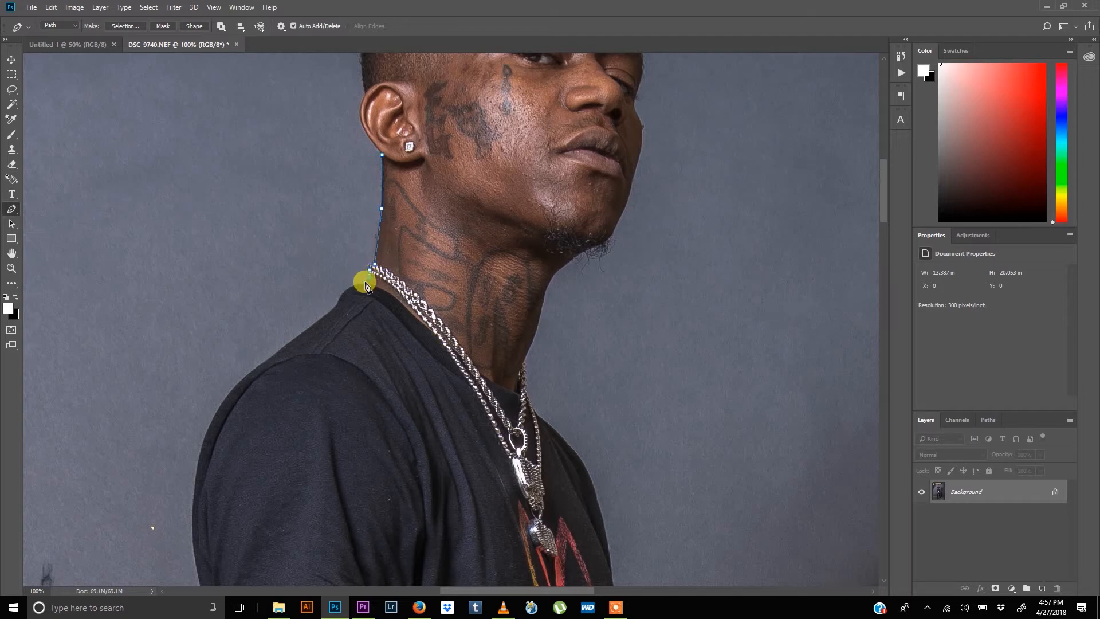
left_click(364, 283)
left_click(339, 298)
left_click(270, 362)
left_click_drag(209, 427, 197, 462)
left_click_drag(193, 507, 194, 525)
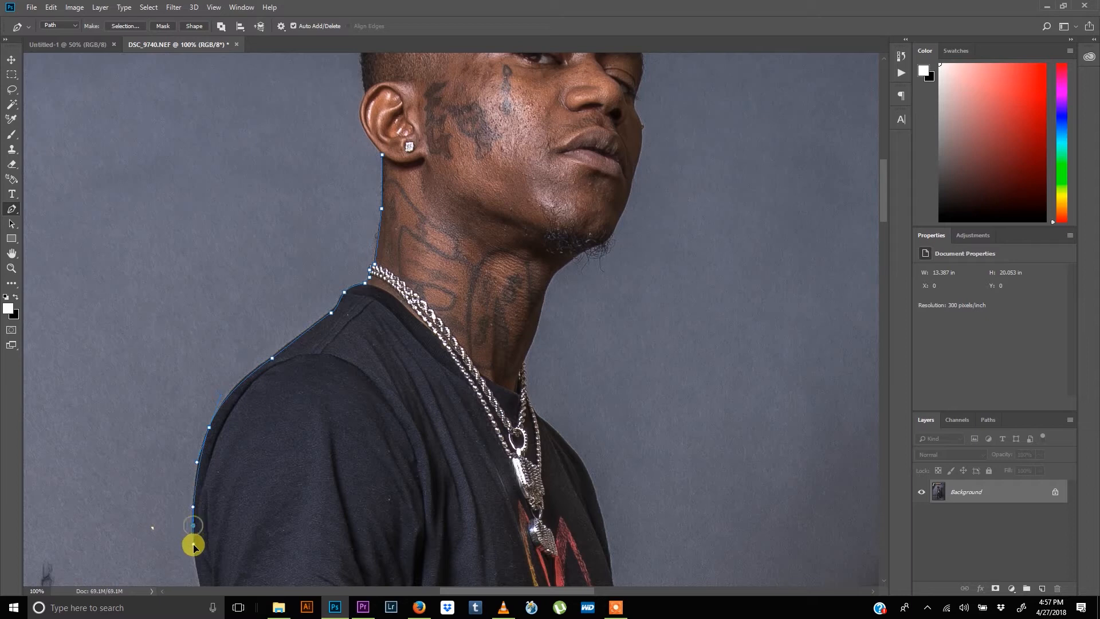
left_click(197, 571)
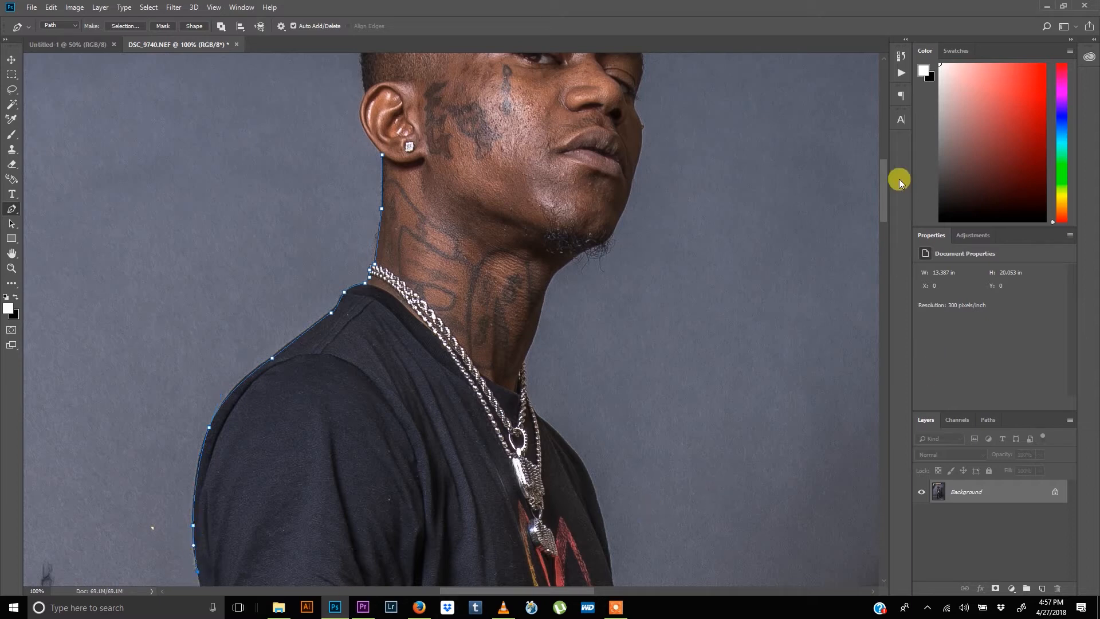
Continue the Pen path down the back edge of the black shirt to just above its hem.
left_click_drag(883, 180, 884, 228)
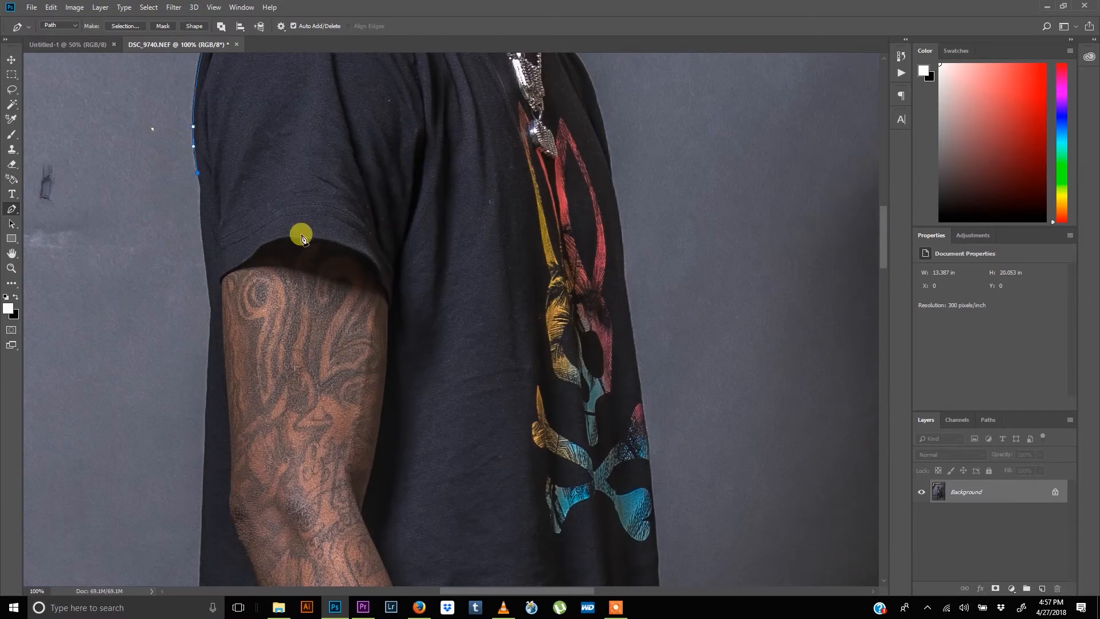
left_click(201, 190)
left_click_drag(208, 268, 212, 307)
left_click_drag(207, 397, 205, 425)
left_click_drag(205, 482, 204, 502)
left_click_drag(884, 240, 885, 276)
left_click_drag(199, 409, 201, 446)
left_click_drag(201, 518, 196, 551)
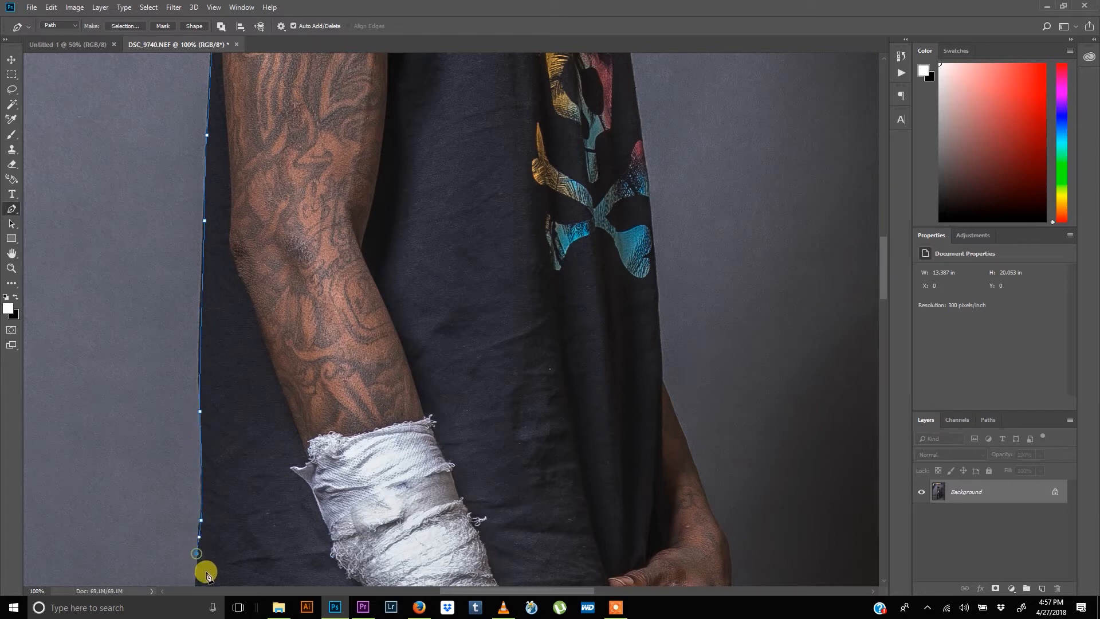
Trace the shirt's rear hem corner and follow the hem inward to the waistband of the jeans.
left_click_drag(888, 259, 885, 309)
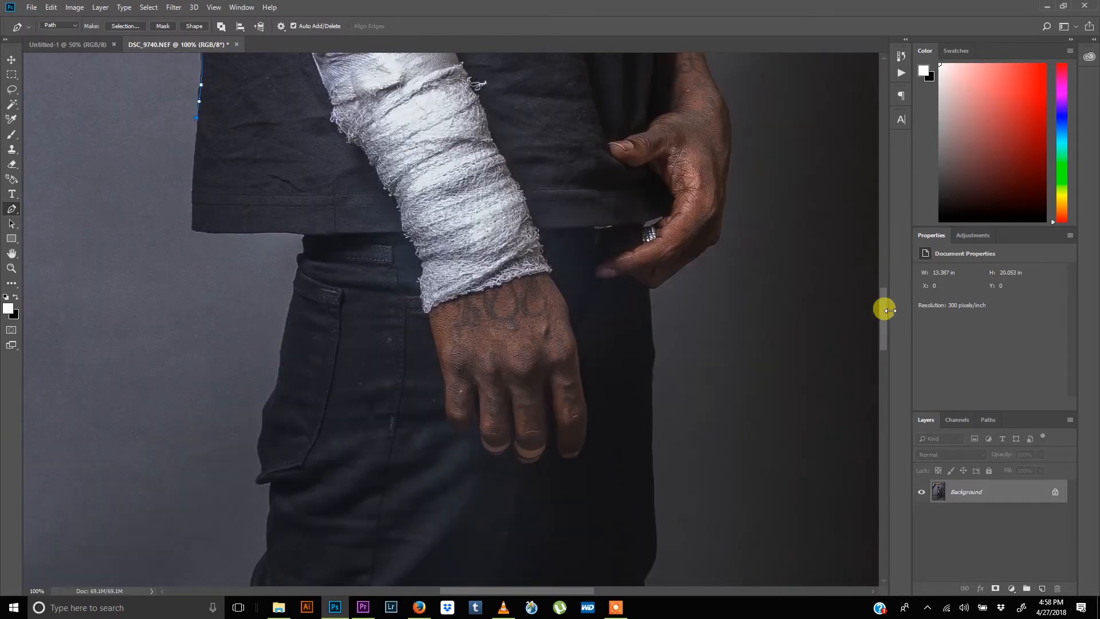
left_click_drag(195, 177, 193, 227)
left_click(294, 233)
left_click(307, 233)
left_click(303, 237)
Trace the rear edge of the jeans from the waistband around the back pocket to the upper thigh.
left_click_drag(299, 259, 285, 335)
left_click(300, 268)
left_click(297, 282)
left_click(281, 362)
left_click(275, 391)
left_click(263, 400)
left_click_drag(263, 428, 265, 519)
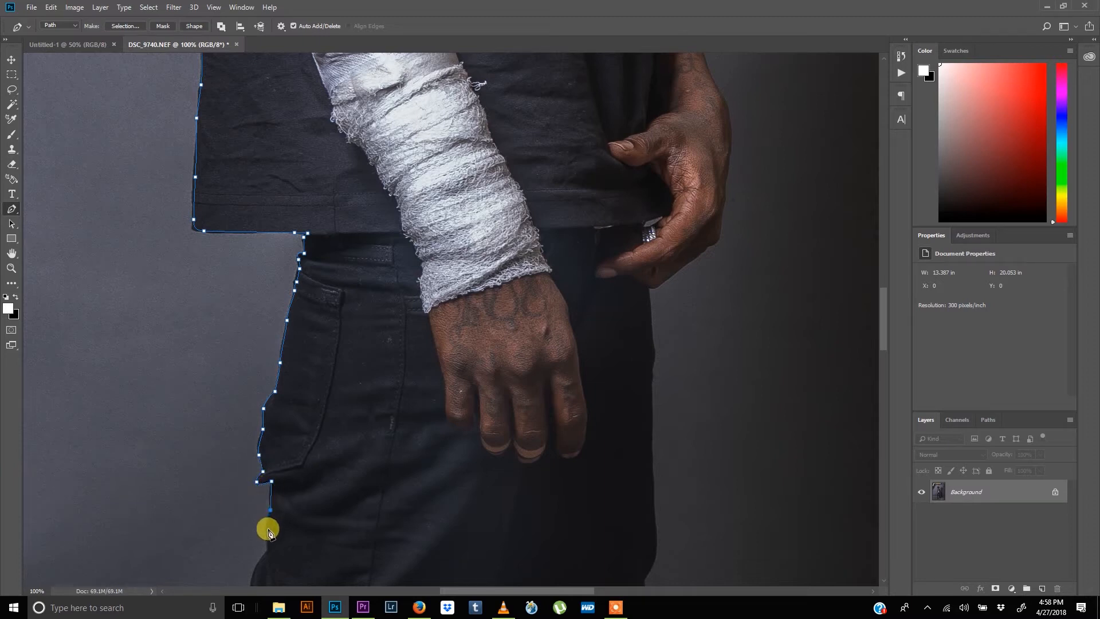
left_click(268, 548)
Continue the path along the back of the nearer thigh towards the knee.
left_click_drag(882, 298, 888, 316)
left_click_drag(251, 421, 250, 439)
left_click(236, 508)
left_click(227, 550)
left_click(228, 580)
Trace the back edge of the nearer leg from the knee to the bunched fabric above the ankle.
left_click_drag(882, 336, 883, 393)
left_click(219, 99)
left_click_drag(207, 113, 207, 121)
left_click(191, 175)
left_click_drag(183, 265, 182, 279)
left_click(184, 470)
left_click(173, 487)
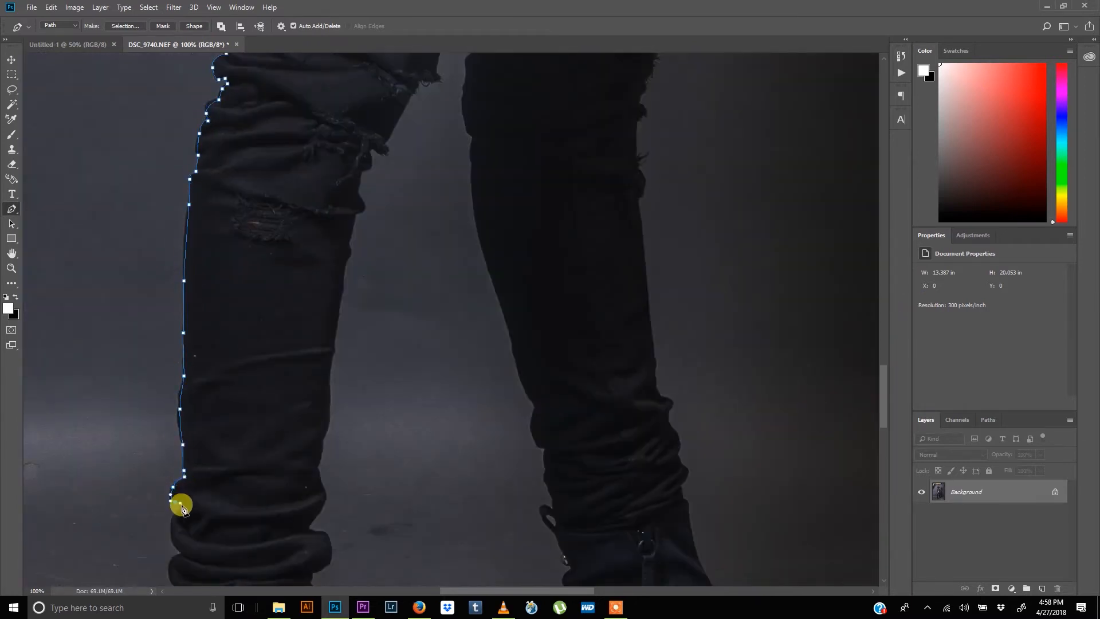
Follow the bunched trouser cuff and the back of the nearer boot down to its heel.
left_click(185, 554)
left_click_drag(884, 381, 891, 427)
left_click(180, 246)
left_click(181, 312)
left_click(140, 401)
Trace the nearer boot along its sole, around the toe and back up over the instep.
left_click(224, 517)
left_click(291, 565)
scroll(366, 275, "down", 5)
left_click(452, 260)
left_click(431, 198)
left_click(378, 153)
left_click(330, 83)
Continue the path up the front edge of the nearer ankle and lower leg.
left_click(310, 373)
left_click_drag(882, 478, 883, 383)
left_click(312, 281)
left_click(317, 164)
left_click(330, 90)
Trace the inner edge of the nearer leg past the ripped knee up to the gap at the crotch.
left_click(334, 456)
left_click(348, 368)
left_click(357, 327)
left_click(362, 283)
left_click(387, 256)
left_click(404, 222)
left_click(436, 192)
left_click(449, 134)
left_click(469, 92)
Trace the inner edge of the farther leg from the crotch down to the bunched fabric above the ankle.
left_click(472, 129)
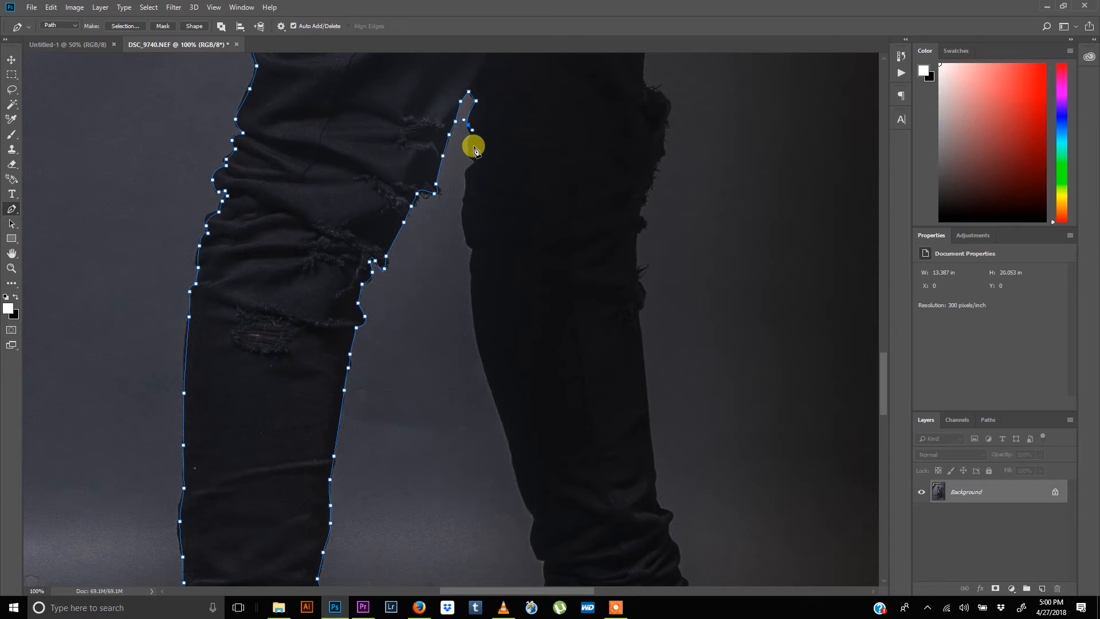
left_click(471, 136)
left_click(470, 150)
left_click(466, 177)
left_click(463, 199)
left_click(471, 250)
left_click(484, 365)
left_click(508, 443)
left_click(535, 518)
left_click(544, 561)
Trace the back of the farther ankle around the boot's pull loop, redoing misplaced anchor points.
left_click_drag(887, 361, 887, 409)
left_click(544, 171)
left_click(554, 204)
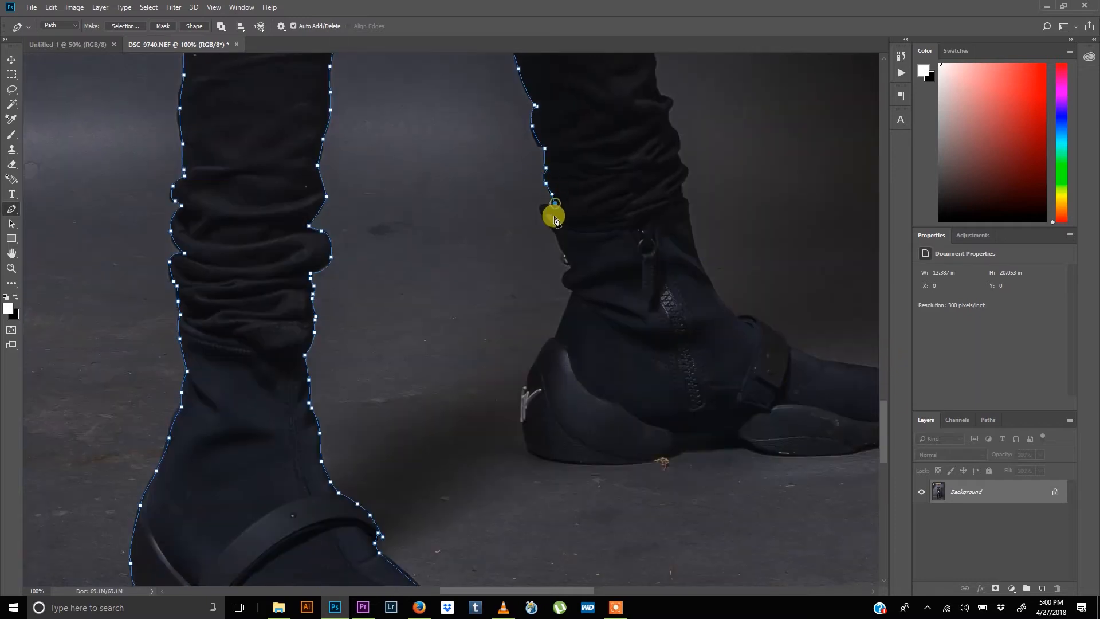
key("ctrl+z")
left_click(541, 210)
left_click(554, 231)
key("ctrl+z")
left_click(555, 235)
left_click(562, 250)
left_click(572, 269)
left_click(574, 293)
Trace the heel of the farther boot, replacing the misplaced anchor point beside its metal detail.
left_click(555, 338)
left_click(525, 387)
scroll(525, 397, "down", 1)
key("ctrl+z")
left_click(522, 375)
left_click(523, 393)
Follow the sole of the farther boot from the heel through the arch to the forefoot.
left_click_drag(542, 430, 555, 435)
left_click(638, 436)
left_click(675, 421)
left_click(734, 404)
left_click_drag(792, 427, 841, 426)
Trace around the toe of the farther boot and onto its upper surface.
left_click_drag(531, 592, 584, 591)
left_click(614, 406)
left_click(636, 383)
left_click(628, 356)
left_click(617, 354)
left_click_drag(577, 339, 560, 339)
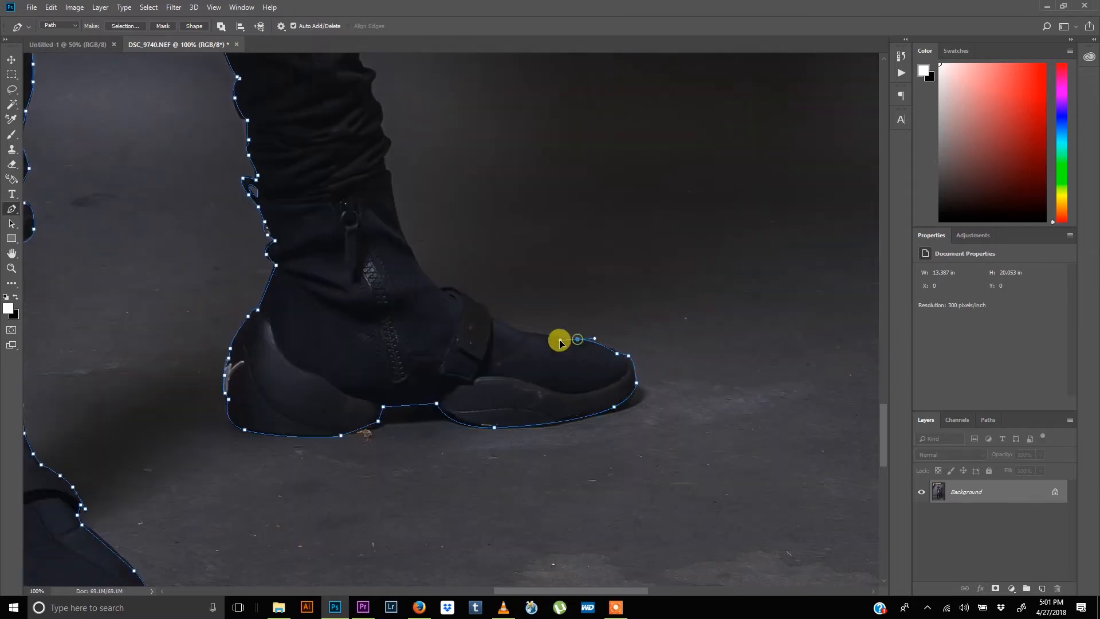
Continue the path over the instep and strap and up the front of the farther ankle.
left_click(520, 331)
left_click(489, 317)
left_click(477, 302)
left_click(382, 134)
left_click(381, 127)
left_click(378, 103)
left_click(369, 89)
Trace the front edge of the farther leg from the bunched cuff up towards the knee.
left_click_drag(883, 424, 884, 298)
left_click(375, 385)
left_click(361, 376)
left_click(359, 373)
left_click(339, 132)
left_click(340, 108)
left_click(342, 93)
left_click(343, 78)
Continue the path up the front edge of the farther knee and thigh towards the hand.
left_click(351, 451)
left_click(357, 427)
left_click(354, 175)
left_click(355, 80)
left_click(358, 435)
left_click(352, 405)
left_click(351, 376)
left_click(351, 372)
Trace the outer edge of the farther hand and forearm up to the front of the shirt.
left_click(433, 228)
left_click(413, 161)
left_click(398, 116)
left_click(379, 66)
left_click(366, 262)
left_click(361, 184)
Trace the front edge of the shirt upward over the chest to the collar.
left_click_drag(884, 287, 880, 175)
left_click(351, 76)
left_click(336, 300)
left_click(324, 247)
left_click(320, 178)
left_click(314, 151)
left_click(309, 107)
left_click(301, 74)
Trace the front of the neck and route the path loosely around the goatee.
left_click(226, 224)
left_click(239, 193)
left_click(252, 148)
left_click(270, 126)
left_click(277, 162)
left_click(340, 155)
Trace the face profile from the chin past the lips and brow to the hairline.
left_click_drag(337, 384, 341, 368)
left_click(344, 338)
left_click(346, 279)
left_click(330, 224)
left_click(324, 207)
Route the path loosely around the hair, follow the ear and close it at the starting point behind the neck.
left_click(364, 189)
left_click(264, 83)
left_click(25, 252)
left_click(68, 303)
left_click(85, 370)
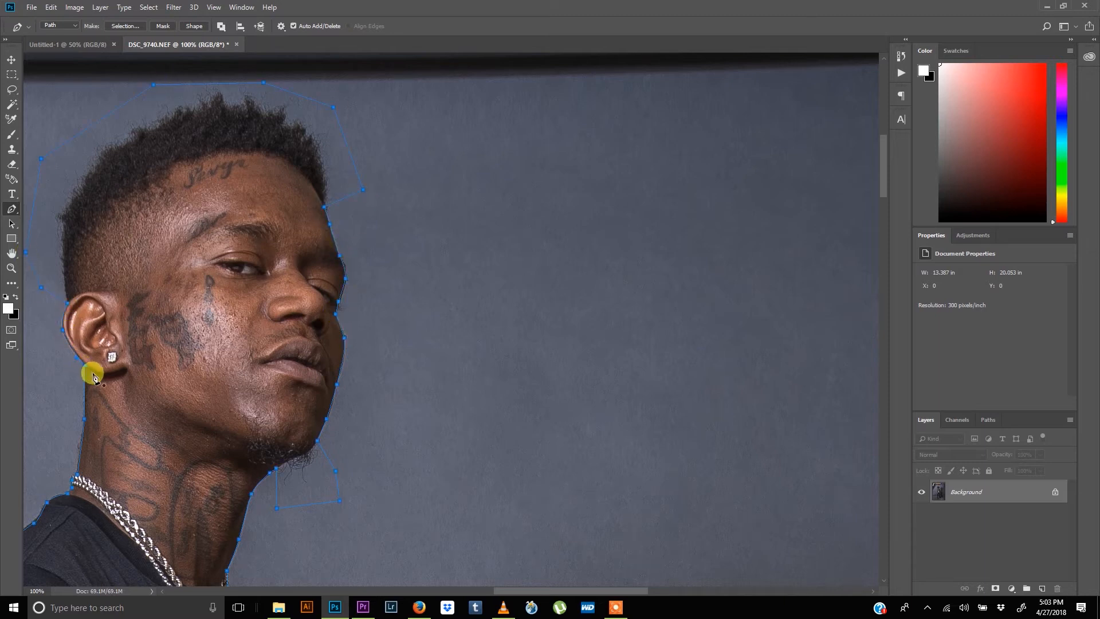
Convert the closed path into a selection and duplicate the Background layer.
left_click_drag(511, 589, 467, 580)
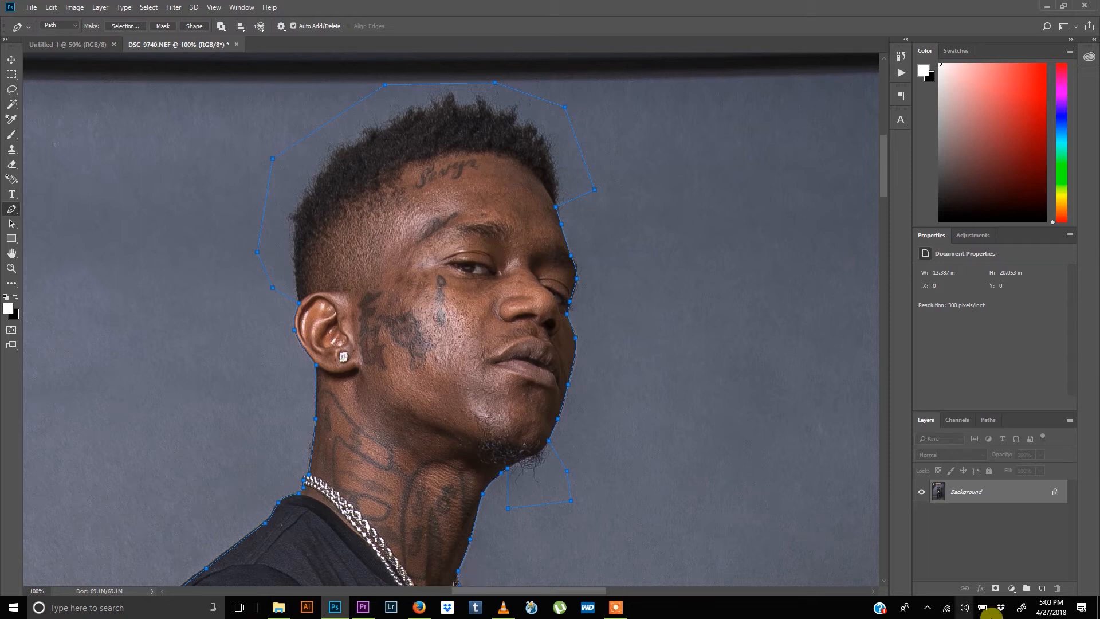
key("ctrl+Return")
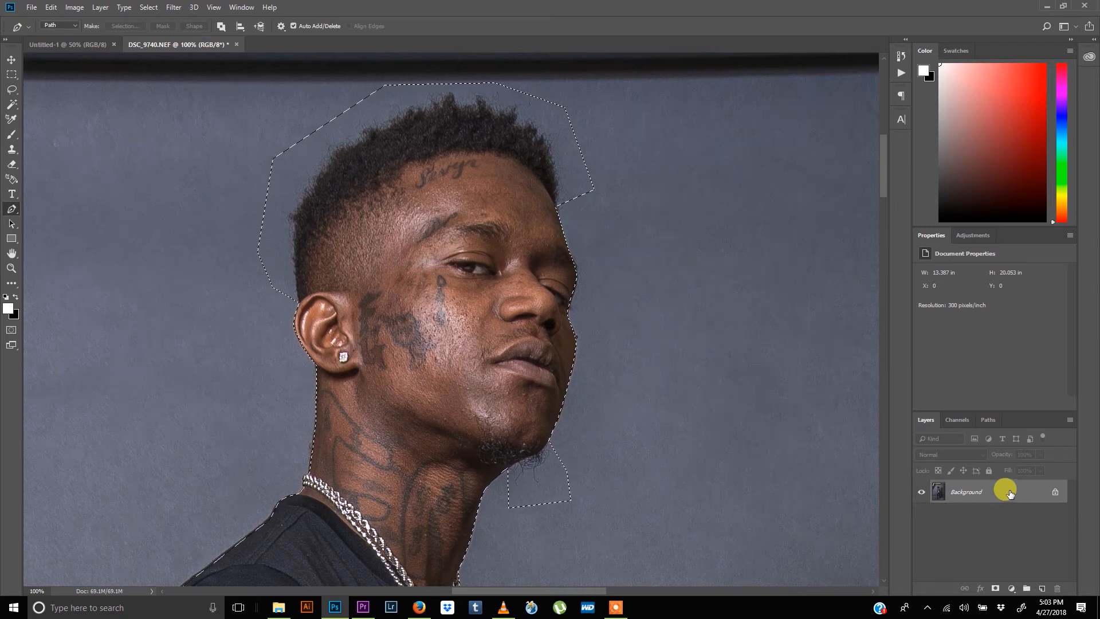
left_click_drag(1010, 493, 1042, 591)
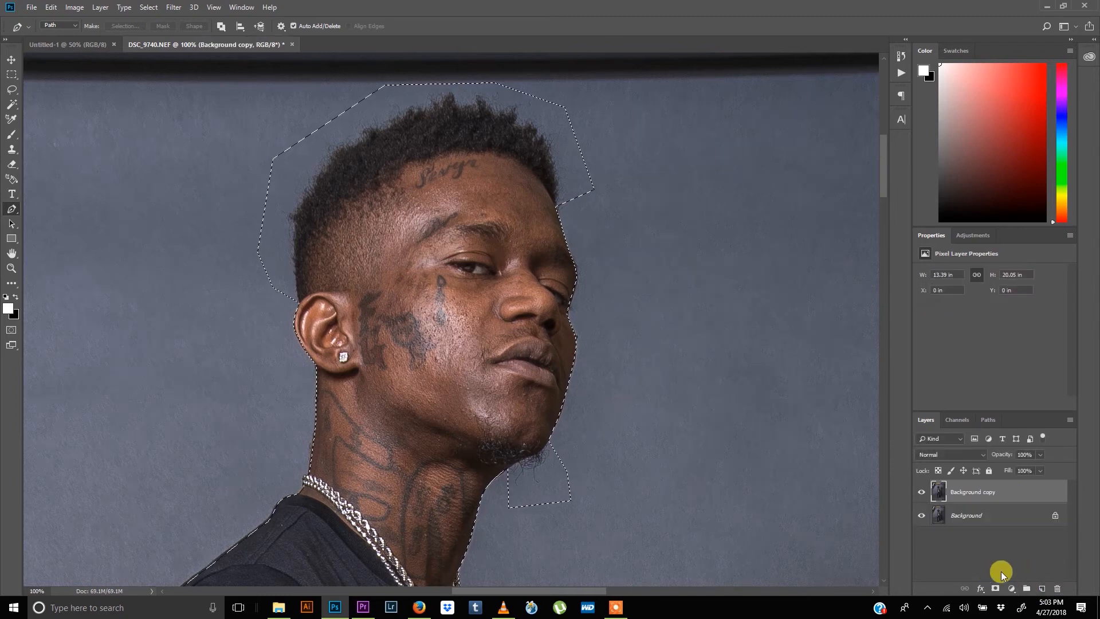
Mask the Background copy layer with the active selection and hide the original Background layer.
left_click(994, 589)
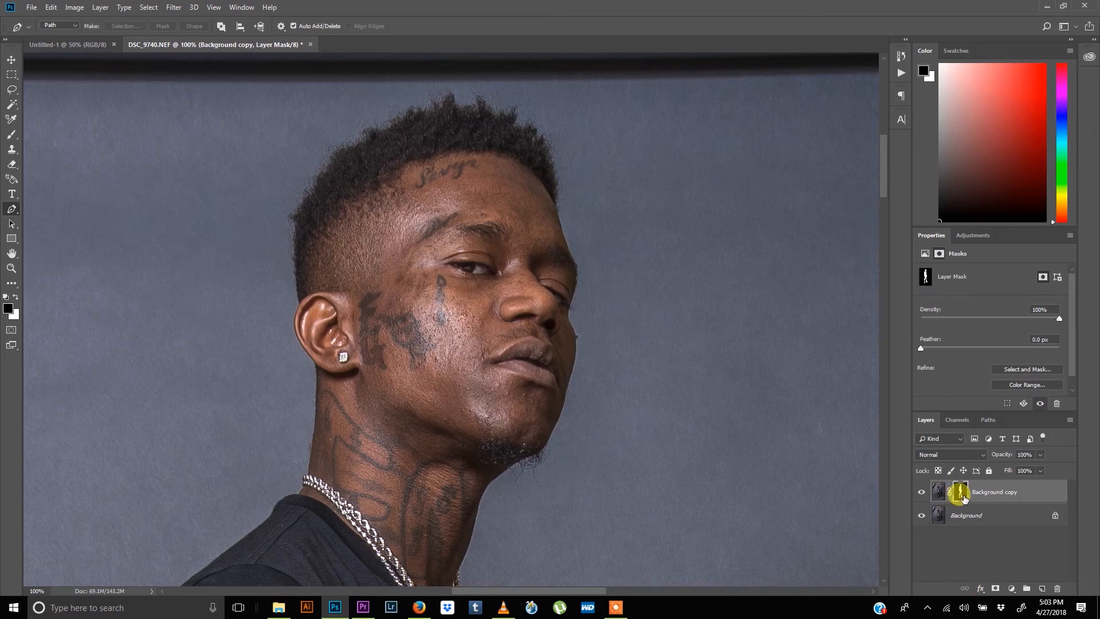
left_click(979, 516)
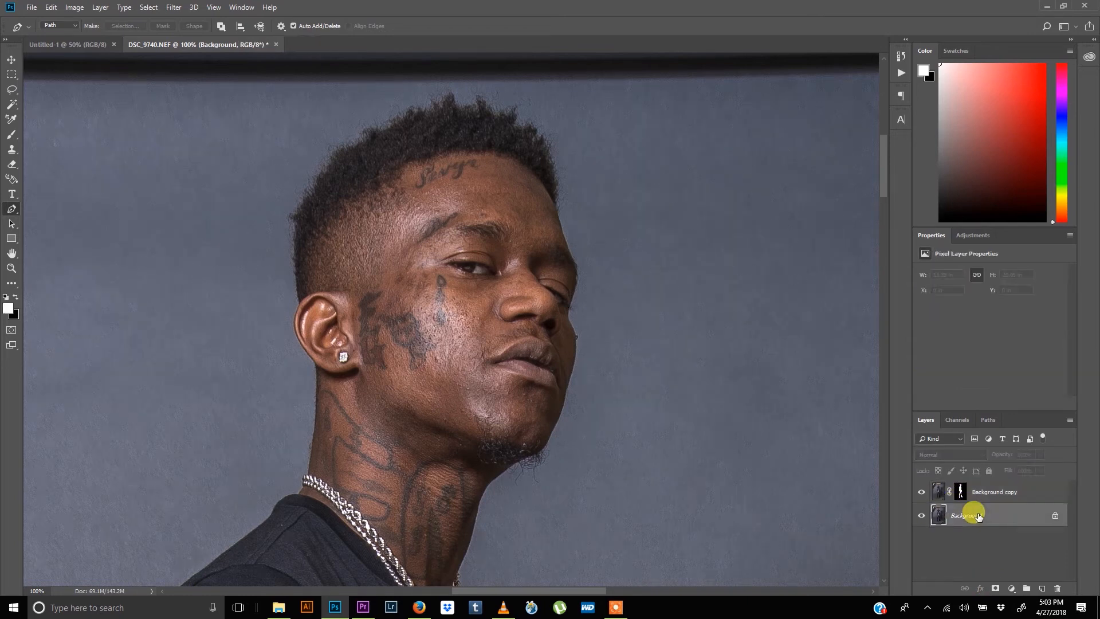
left_click(919, 516)
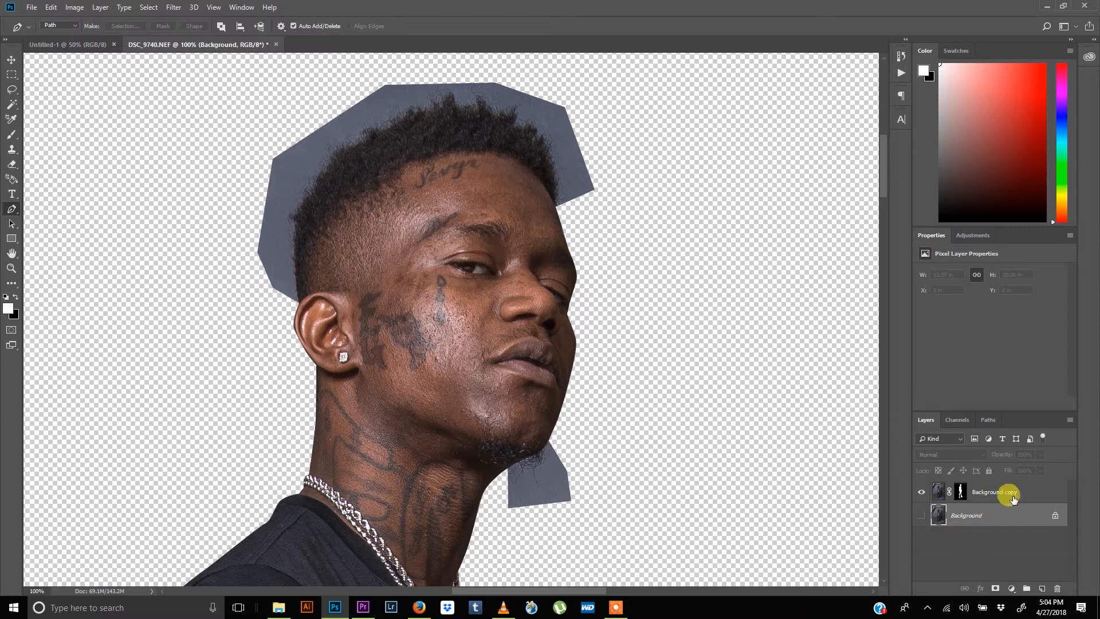
Duplicate the masked Background copy layer and desaturate the duplicate.
left_click(1046, 497)
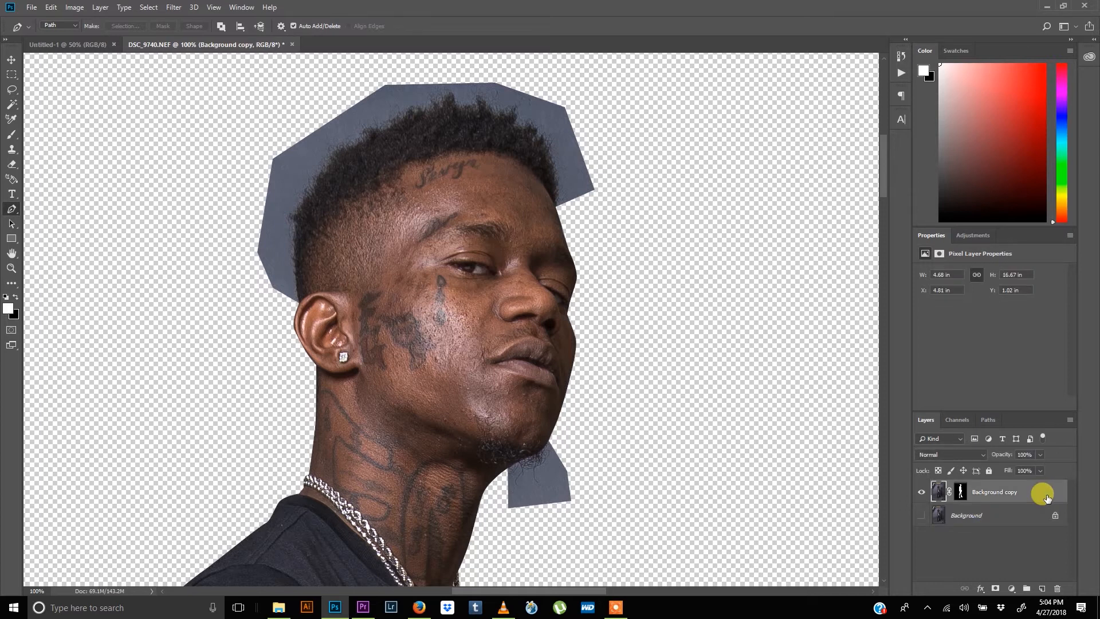
key("ctrl+j")
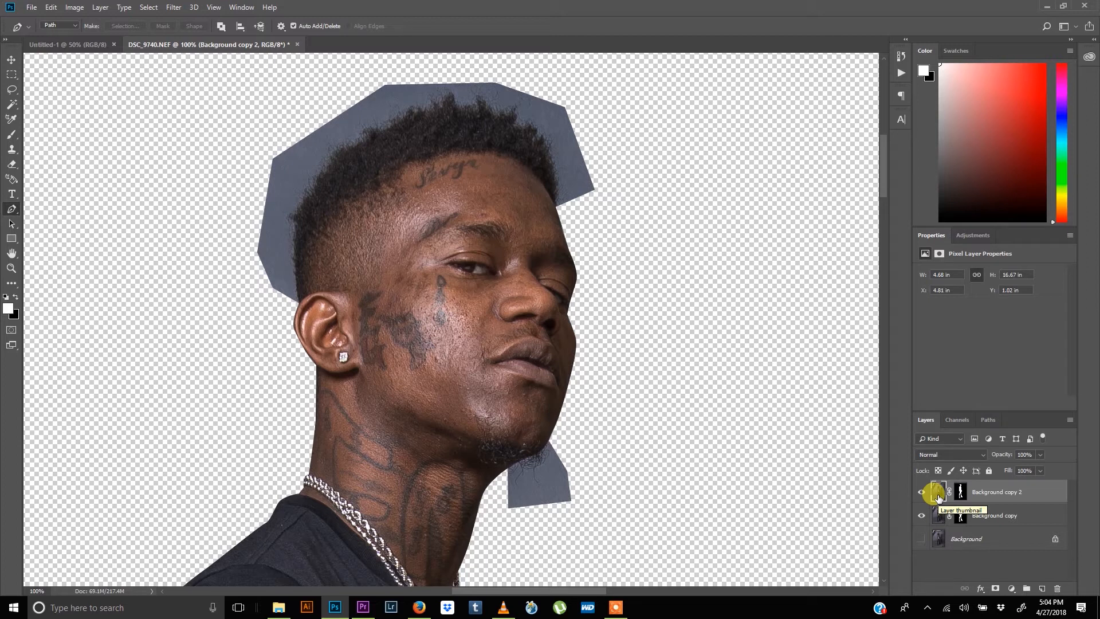
key("ctrl+shift+u")
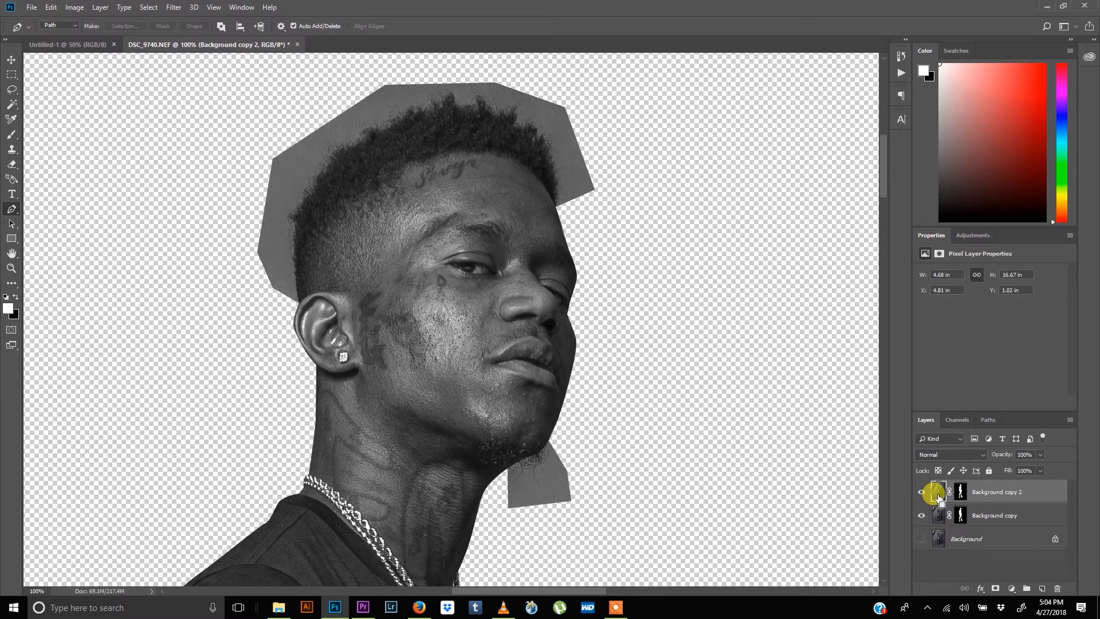
Apply Levels to Background copy 2 with midtones 0.23 and white point 85 for a stark black-and-white contrast.
key("ctrl+l")
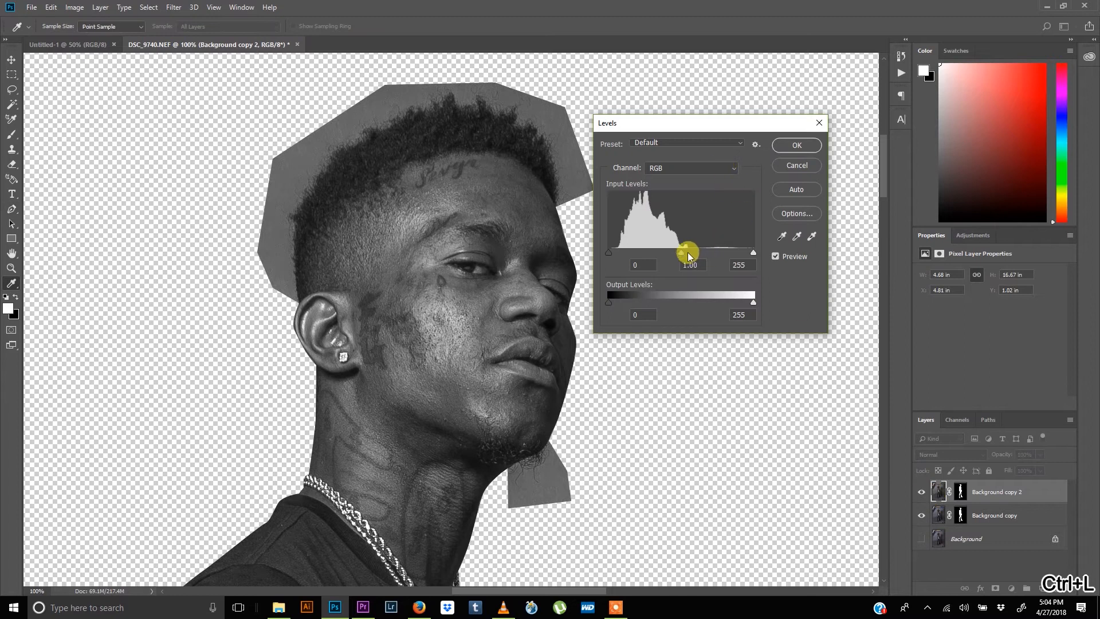
left_click_drag(684, 250, 650, 258)
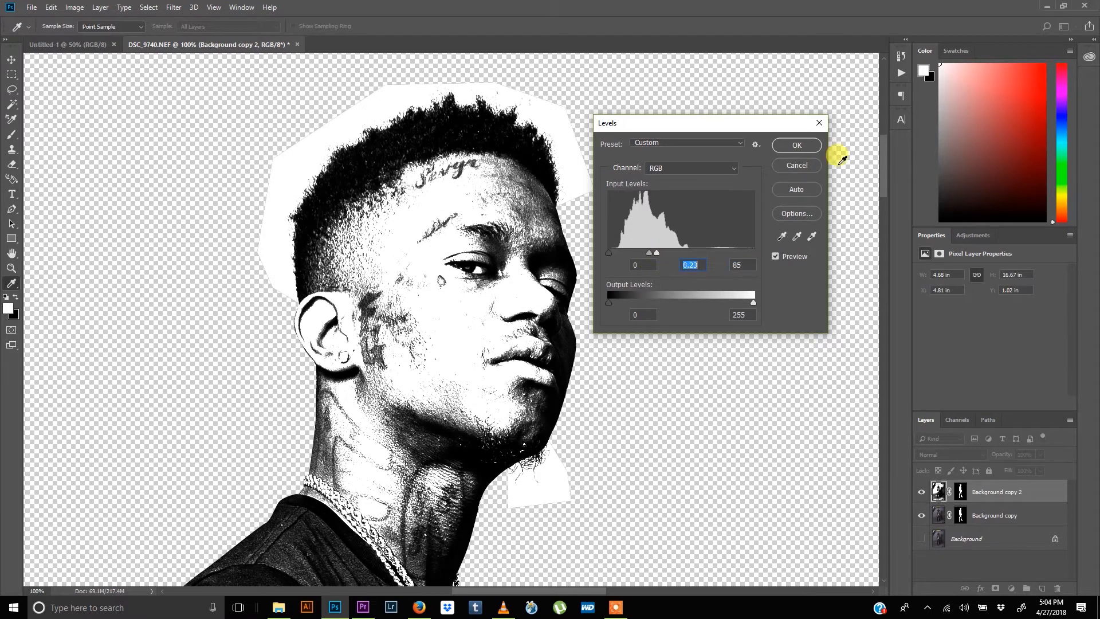
left_click(796, 145)
Paint the man's hair interior, face and neck solid black on Background copy 2 with the Brush tool.
left_click(12, 134)
left_click(15, 297)
left_click_drag(400, 208, 383, 468)
left_click_drag(199, 27, 597, 68)
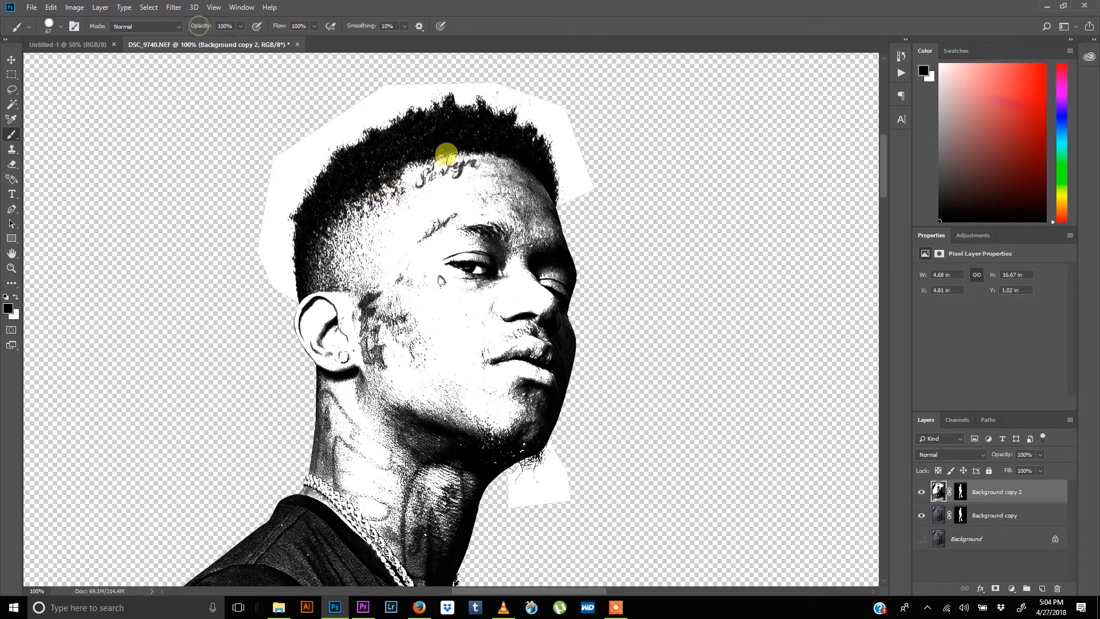
mouse_move(383, 152)
left_mouse_down()
mouse_move(353, 162)
mouse_move(448, 141)
mouse_move(405, 135)
mouse_move(438, 121)
mouse_move(502, 178)
mouse_move(519, 172)
mouse_move(528, 235)
mouse_move(458, 172)
mouse_move(468, 166)
mouse_move(355, 189)
mouse_move(318, 218)
mouse_move(306, 324)
mouse_move(301, 316)
mouse_move(394, 235)
mouse_move(336, 363)
mouse_move(353, 203)
mouse_move(341, 345)
mouse_move(416, 231)
mouse_move(353, 223)
mouse_move(386, 239)
mouse_move(442, 375)
mouse_move(513, 349)
mouse_move(500, 241)
mouse_move(547, 241)
mouse_move(560, 345)
mouse_move(535, 253)
mouse_move(504, 375)
mouse_move(515, 383)
mouse_move(512, 423)
mouse_move(525, 371)
mouse_move(526, 384)
mouse_move(509, 427)
mouse_move(463, 451)
mouse_move(506, 357)
mouse_move(460, 279)
mouse_move(471, 267)
mouse_move(448, 400)
mouse_move(422, 272)
mouse_move(389, 354)
mouse_move(403, 424)
mouse_move(400, 274)
mouse_move(407, 378)
mouse_move(363, 343)
mouse_move(341, 365)
mouse_move(303, 338)
mouse_move(337, 373)
mouse_move(318, 397)
mouse_move(421, 402)
mouse_move(413, 365)
mouse_move(303, 365)
mouse_move(425, 435)
mouse_move(440, 454)
mouse_move(389, 444)
mouse_move(444, 507)
mouse_move(444, 526)
mouse_move(309, 454)
mouse_move(296, 429)
mouse_move(429, 548)
mouse_move(385, 541)
mouse_move(393, 555)
mouse_move(432, 564)
left_mouse_up()
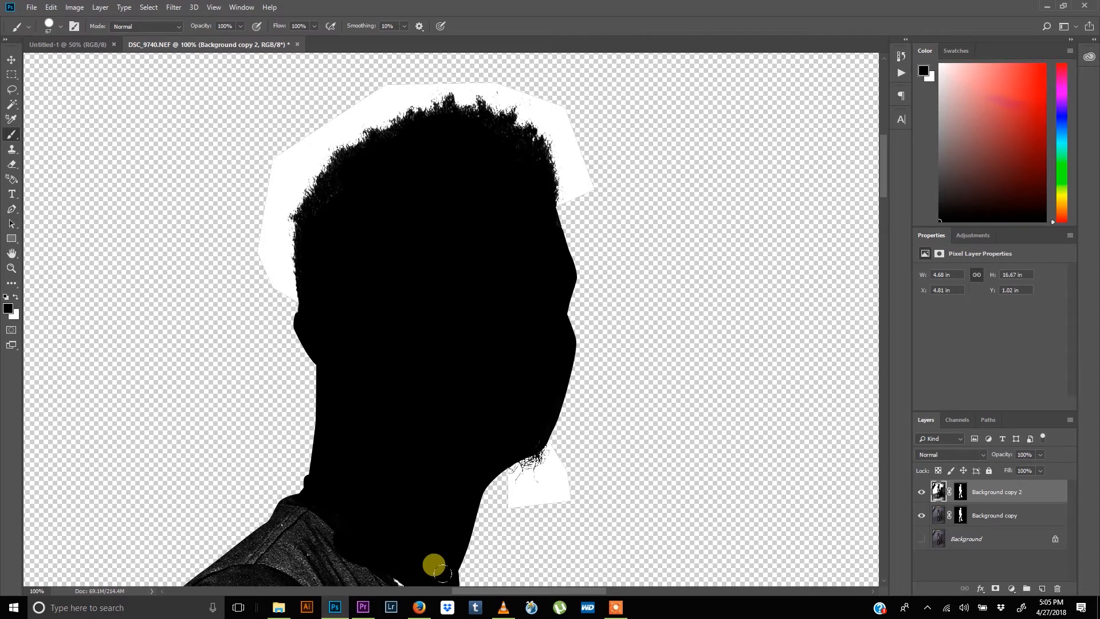
Select the white backdrop remnants around the hair and goatee using Color Range with Fuzziness 200.
left_click(148, 8)
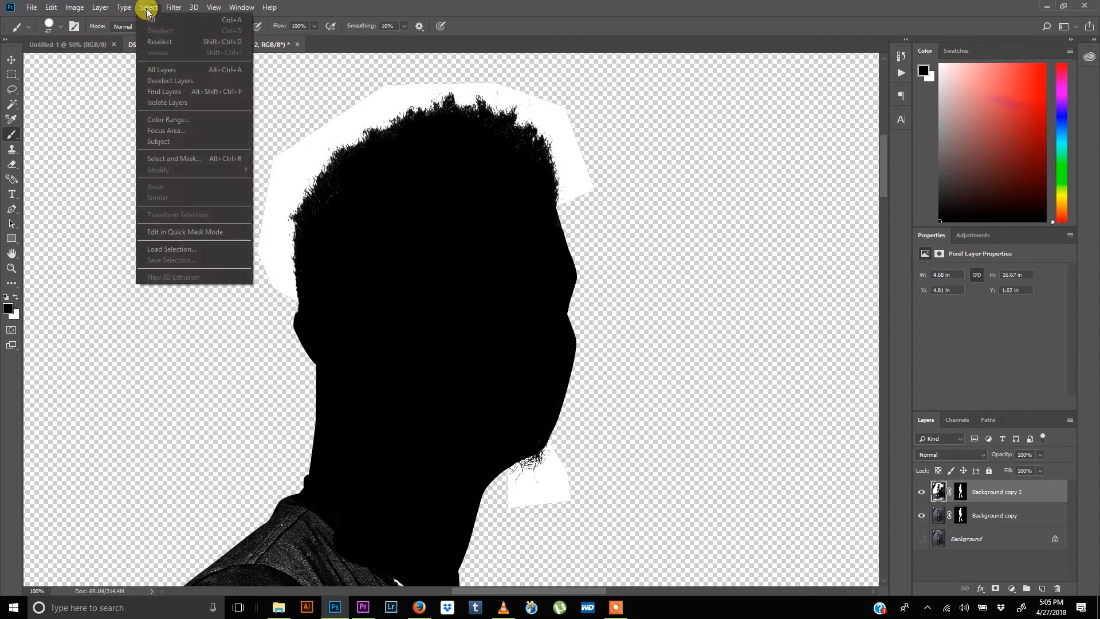
left_click(162, 118)
left_click(300, 149)
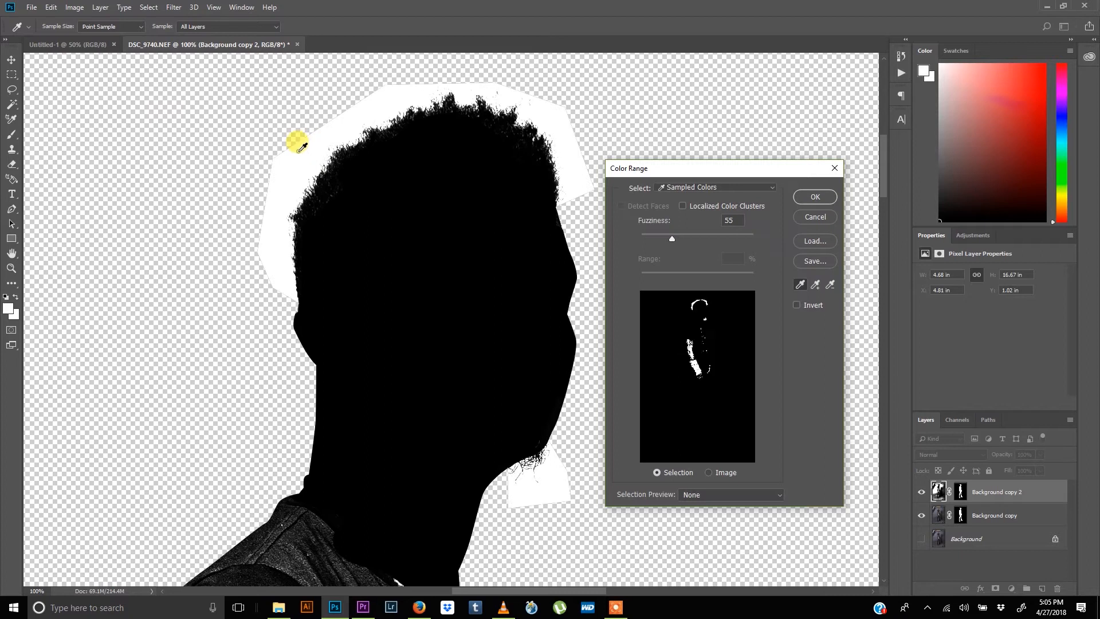
left_click_drag(673, 239, 789, 240)
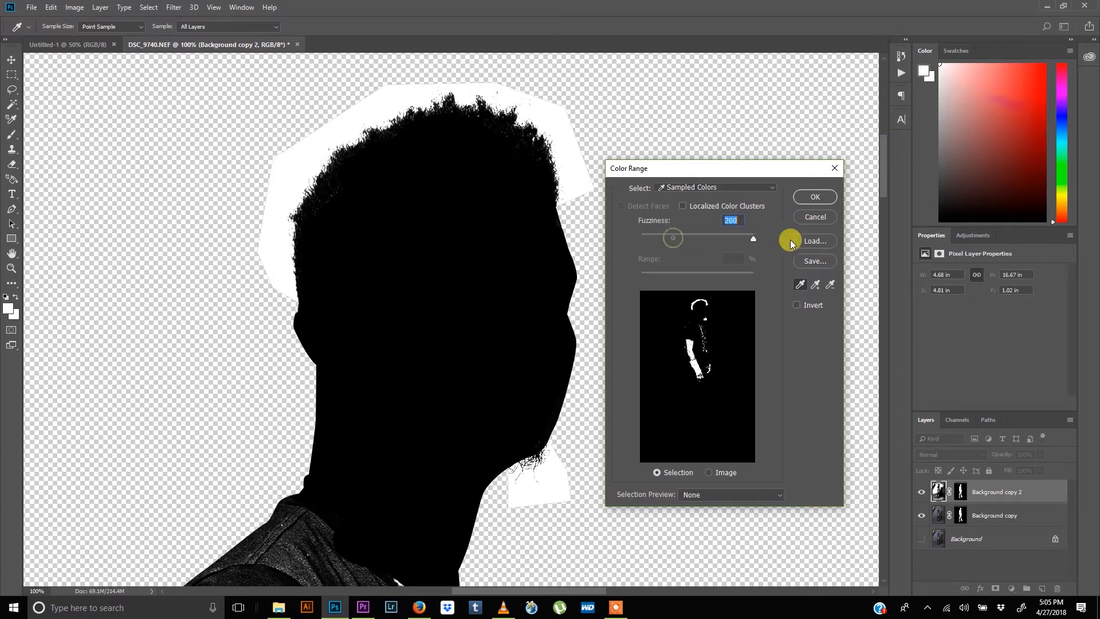
left_click(817, 195)
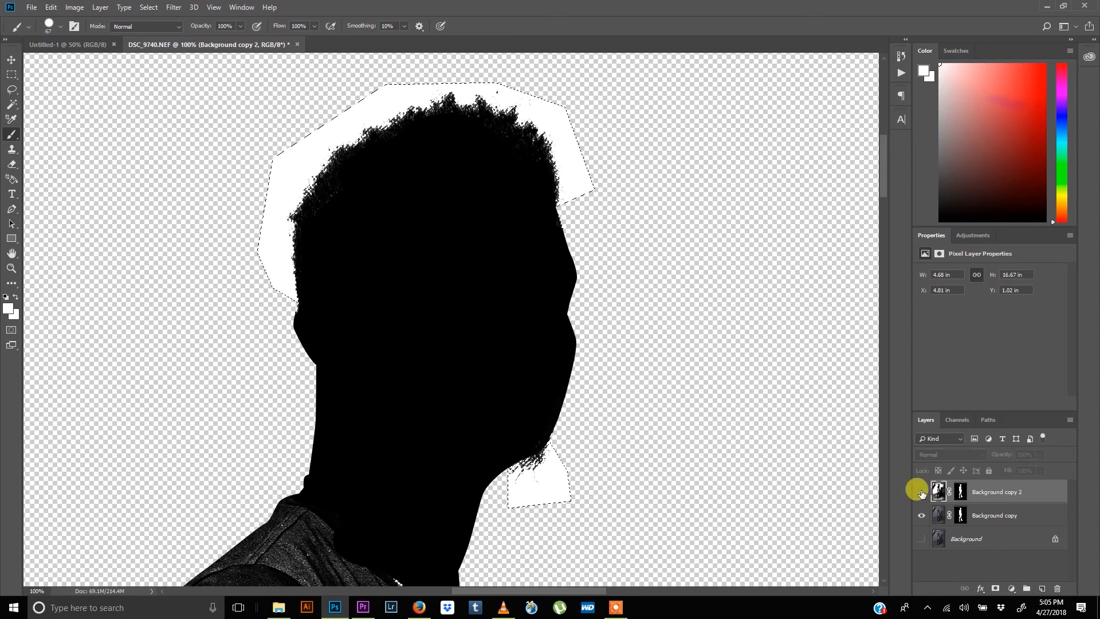
Hide Background copy 2 and paint black on Background copy's layer mask to remove the backdrop around the hair and goatee, clearing the selection.
left_click(922, 491)
key("d")
left_click(961, 515)
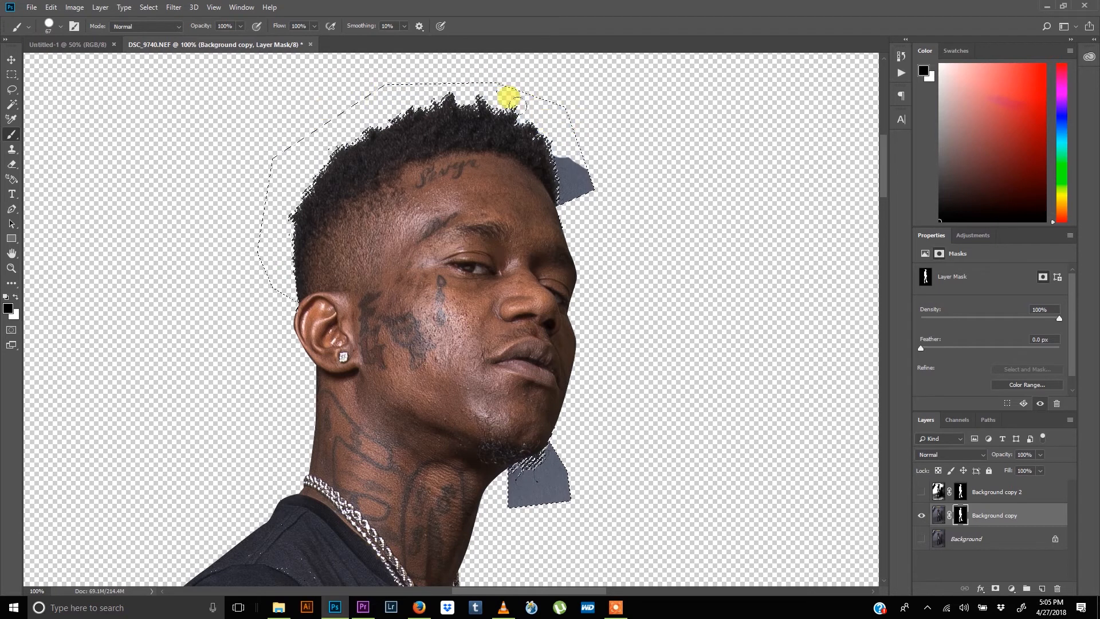
left_click_drag(551, 179, 568, 173)
mouse_move(526, 479)
left_mouse_down()
mouse_move(570, 437)
mouse_move(509, 462)
left_mouse_up()
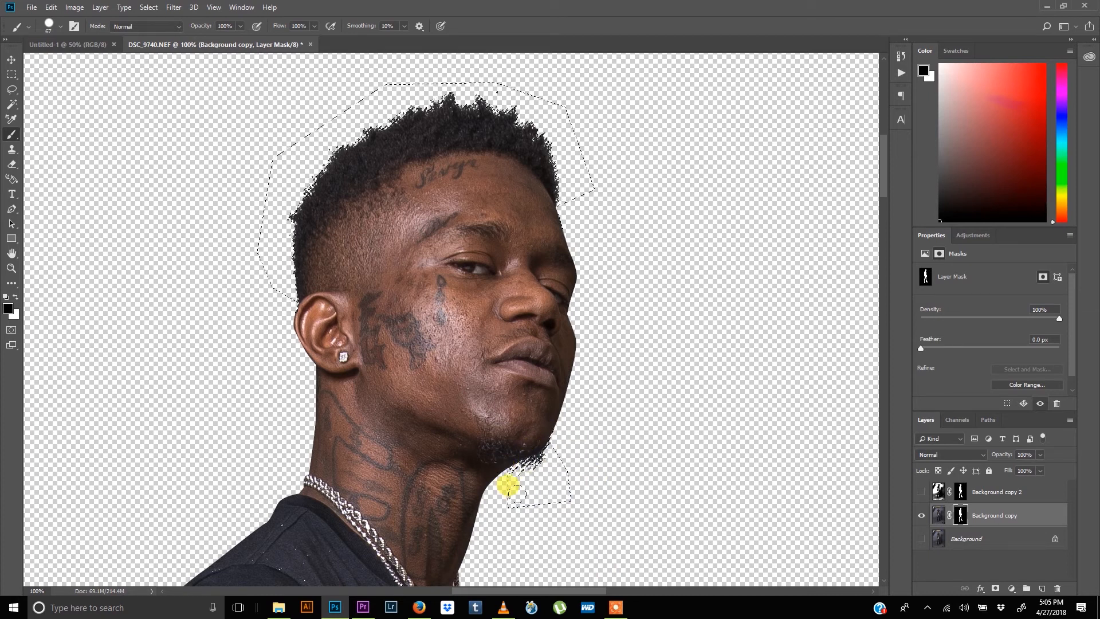
key("ctrl+d")
mouse_move(553, 470)
left_mouse_down()
mouse_move(559, 442)
mouse_move(563, 456)
left_mouse_up()
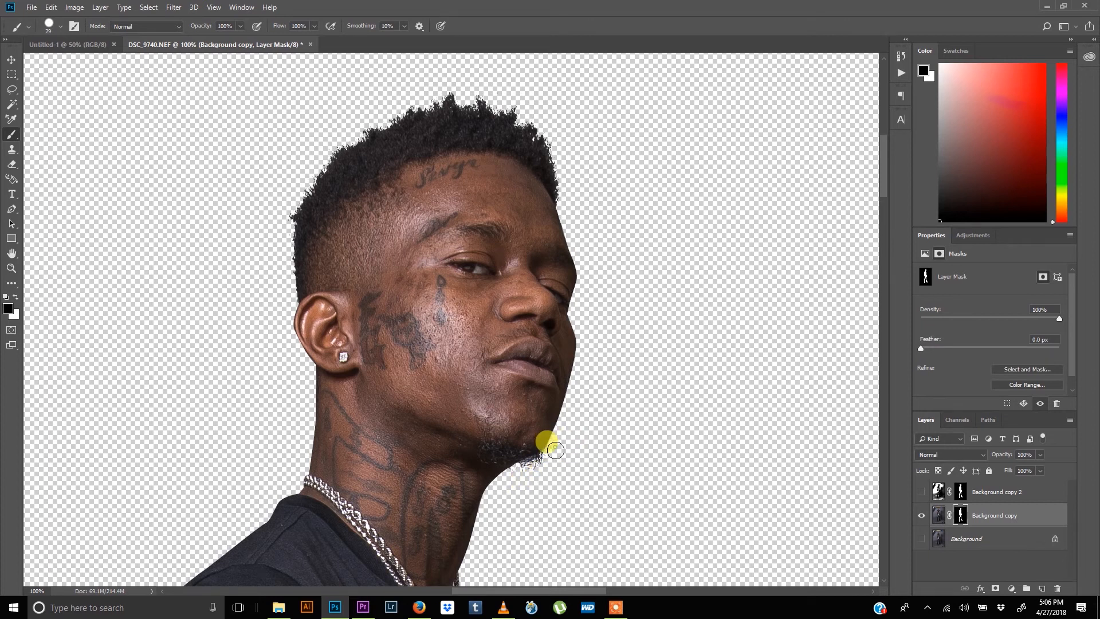
Show the Background layer again, duplicate it and desaturate the duplicate.
key("ctrl+minus")
key("ctrl+minus")
key("ctrl+minus")
key("ctrl+minus")
key("ctrl+minus")
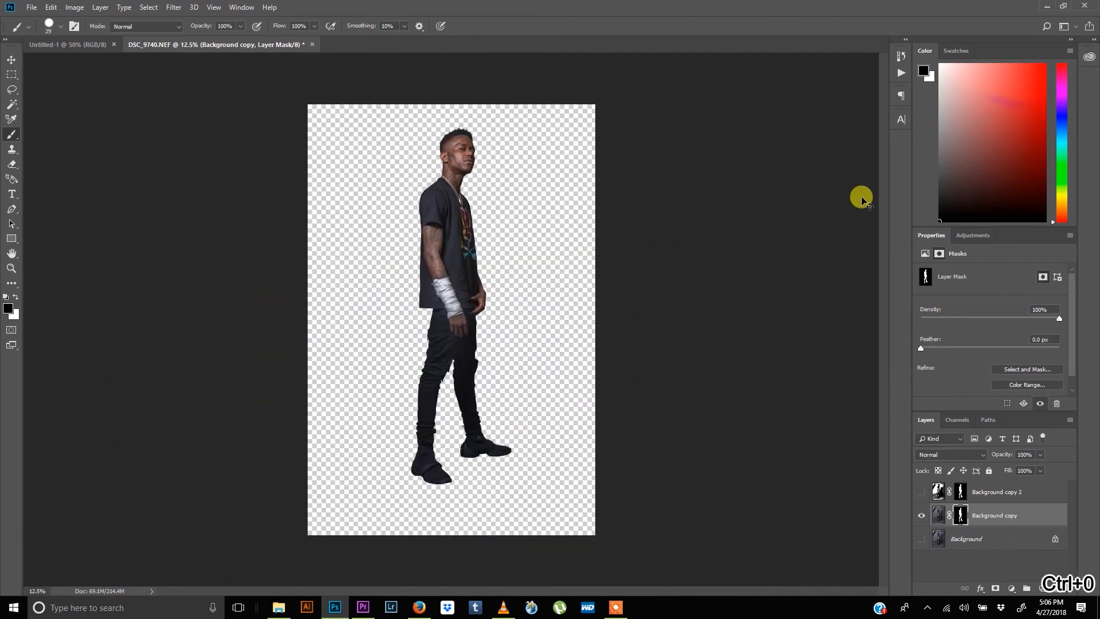
key("ctrl+0")
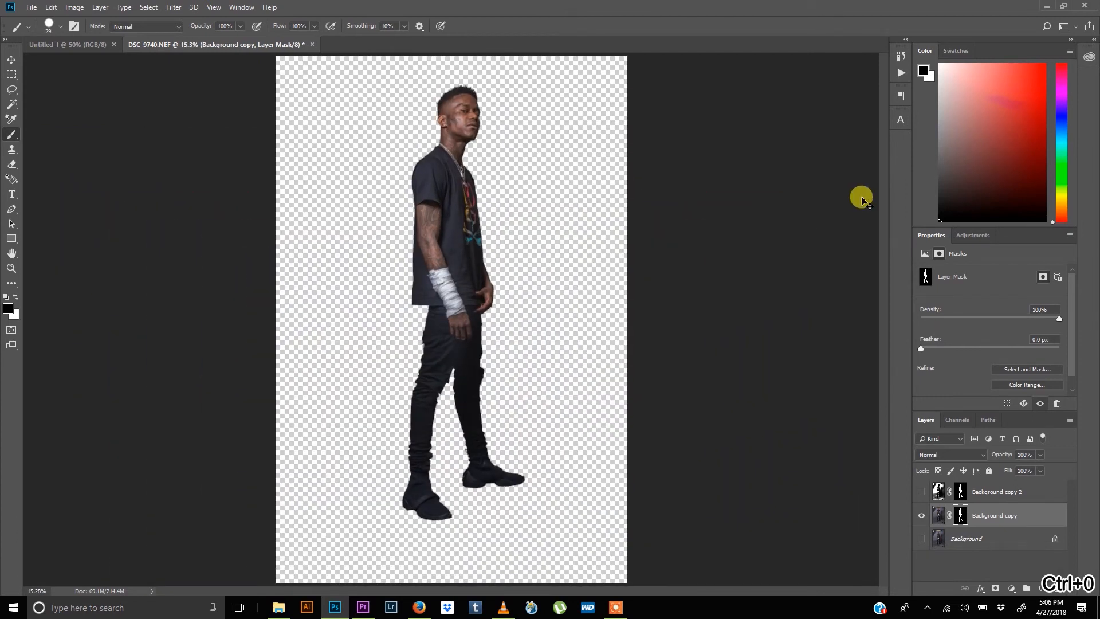
key("ctrl+plus")
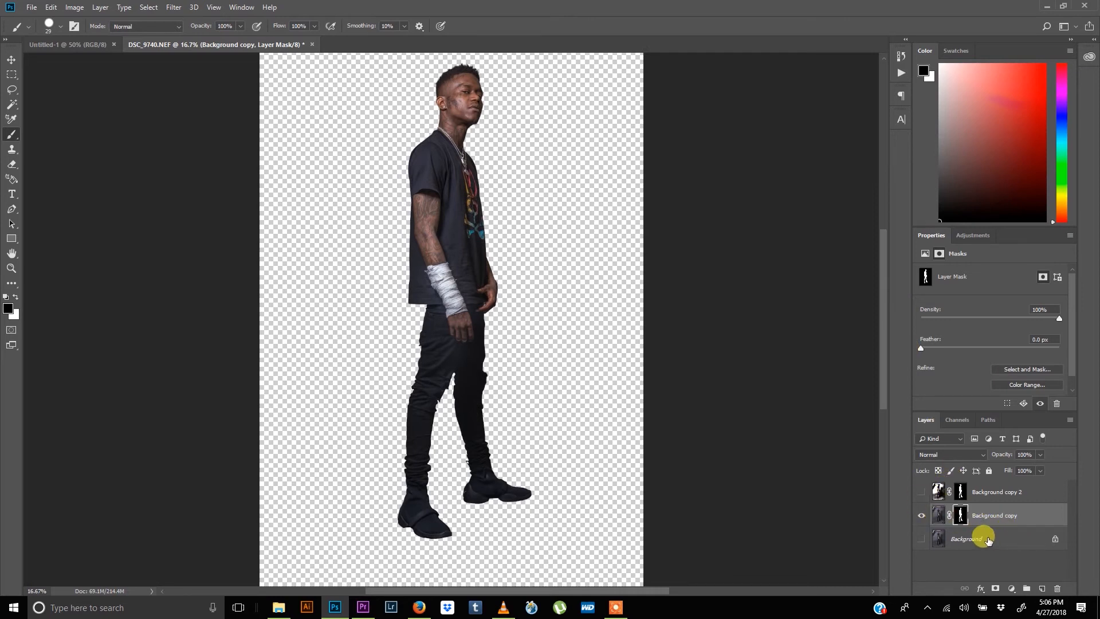
left_click(921, 538)
left_click(1018, 539)
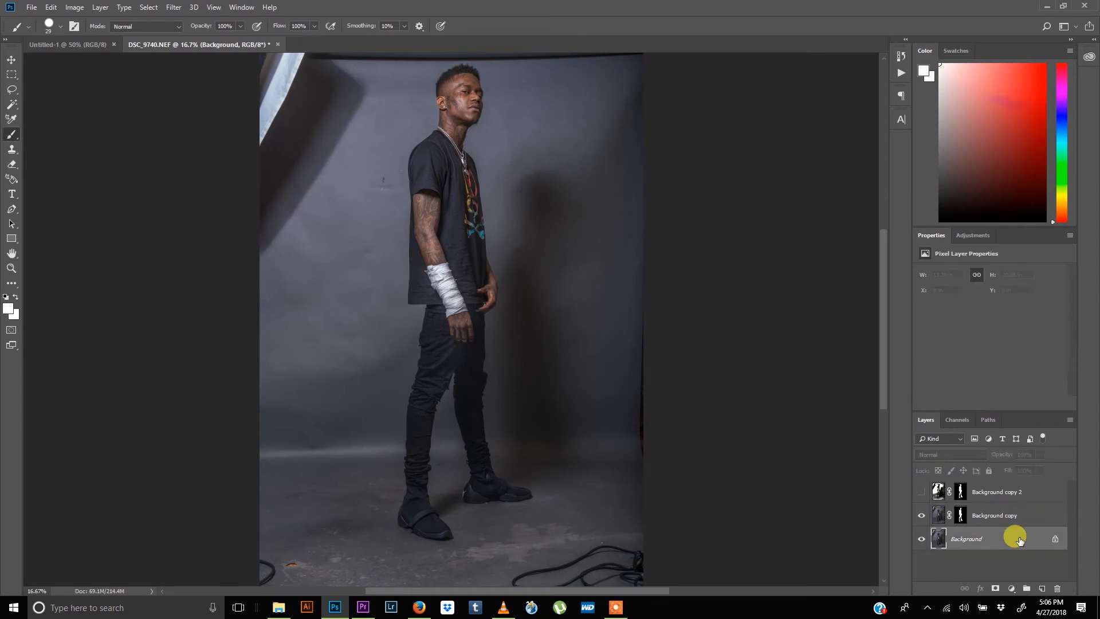
key("ctrl+j")
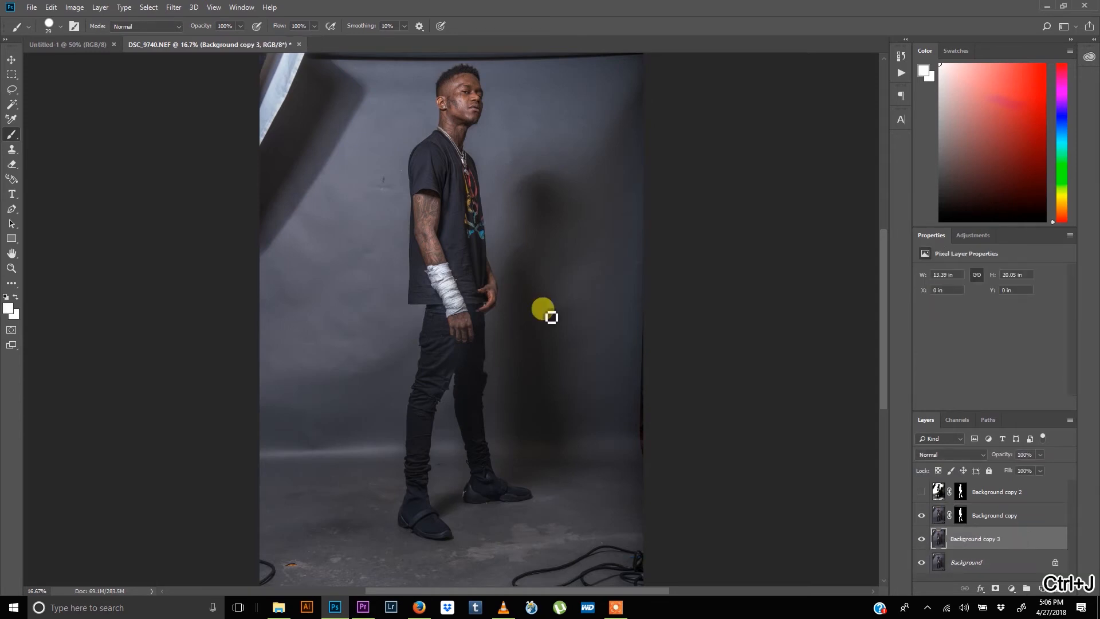
key("ctrl+shift+u")
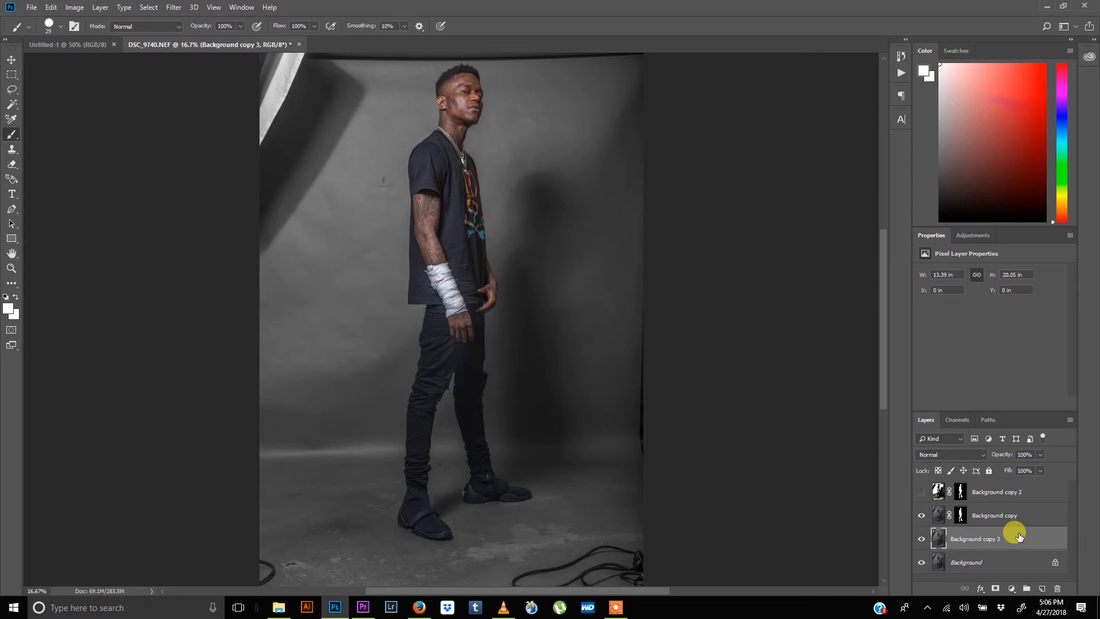
Apply Levels to Background copy 3 with midtones 0.48 and white point 80 to isolate the shadows.
key("ctrl+l")
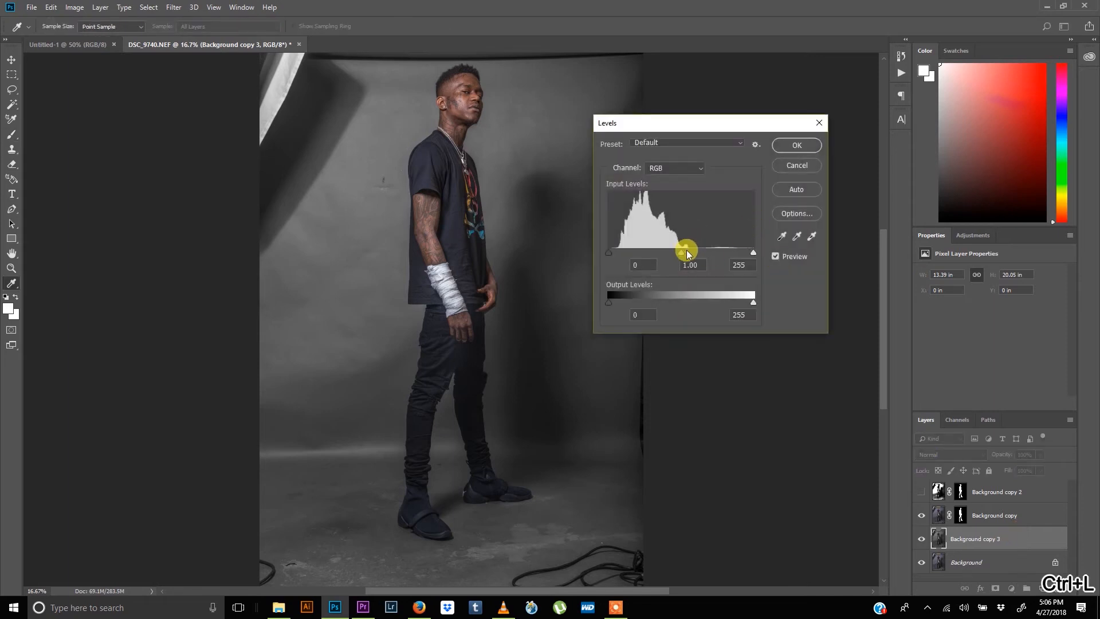
left_click_drag(685, 250, 651, 256)
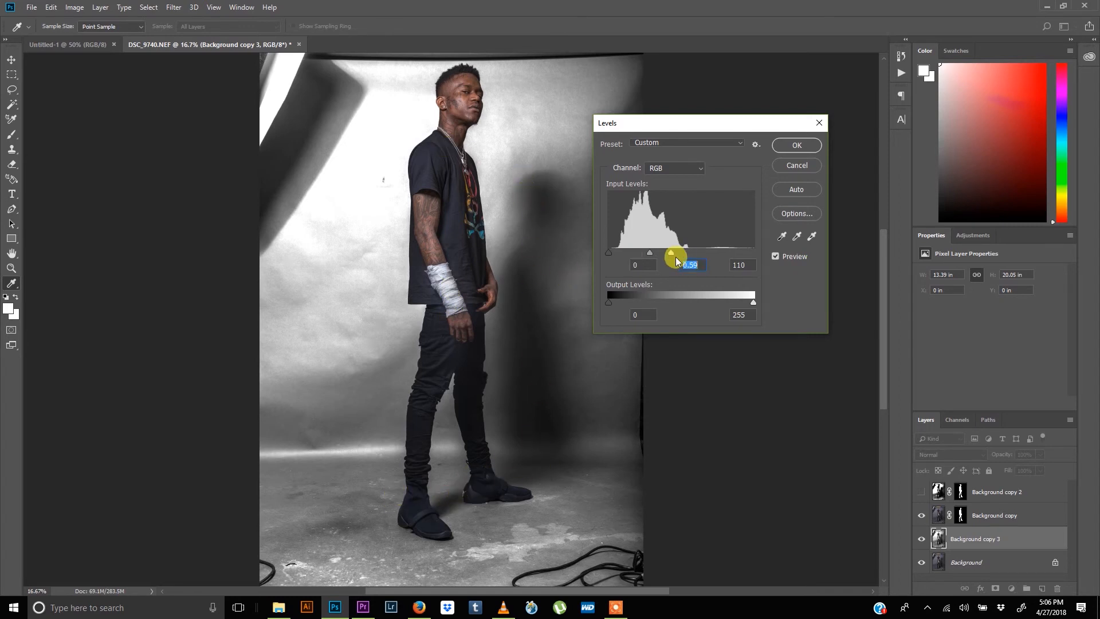
left_click_drag(670, 253, 654, 252)
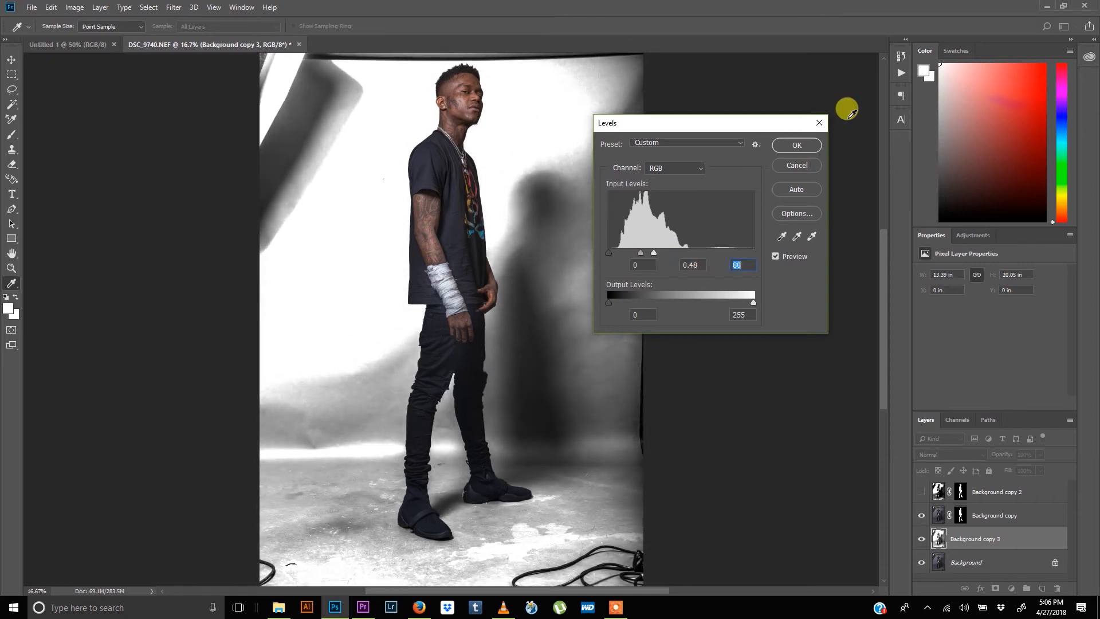
left_click(785, 148)
key("b")
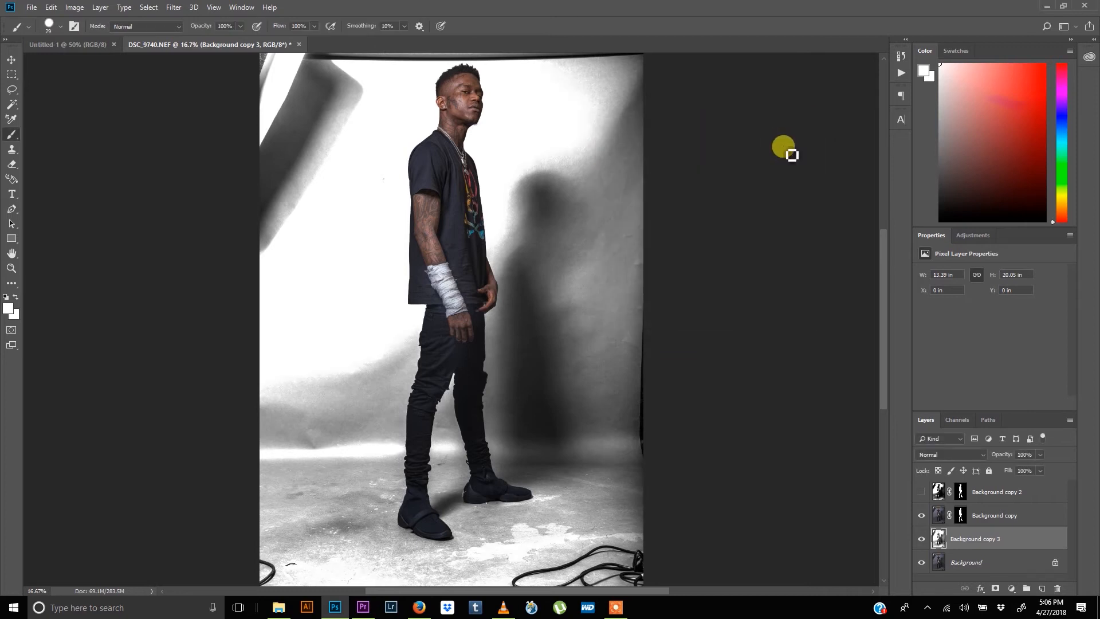
Set Background copy 3's Blend If highlights for This Layer to a split of 0 / 106.
double_click(1019, 536)
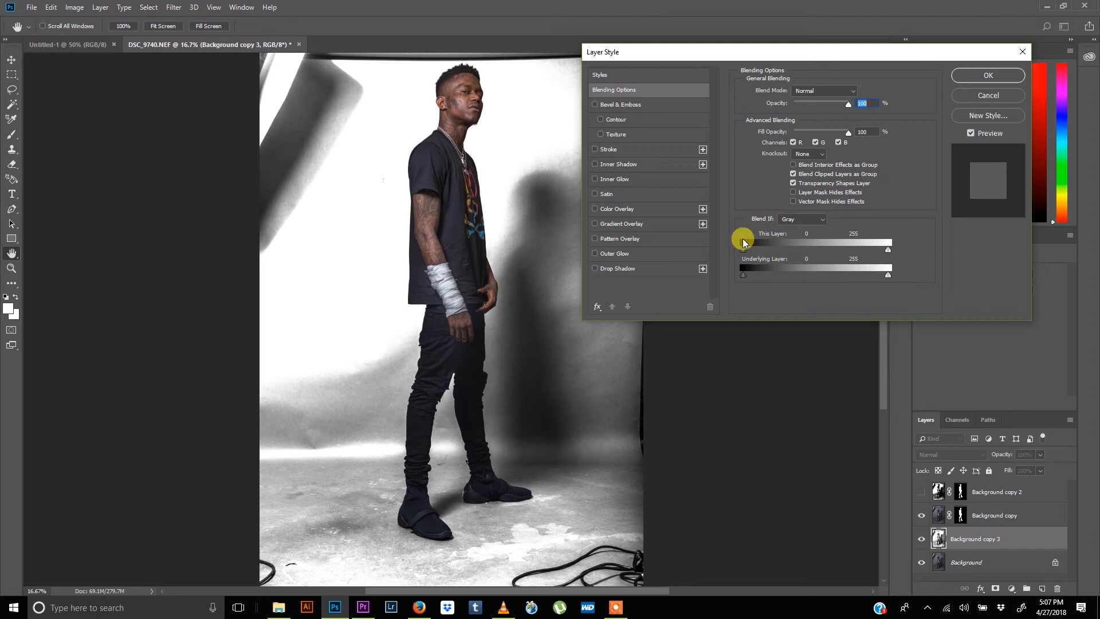
left_click_drag(886, 253, 761, 250)
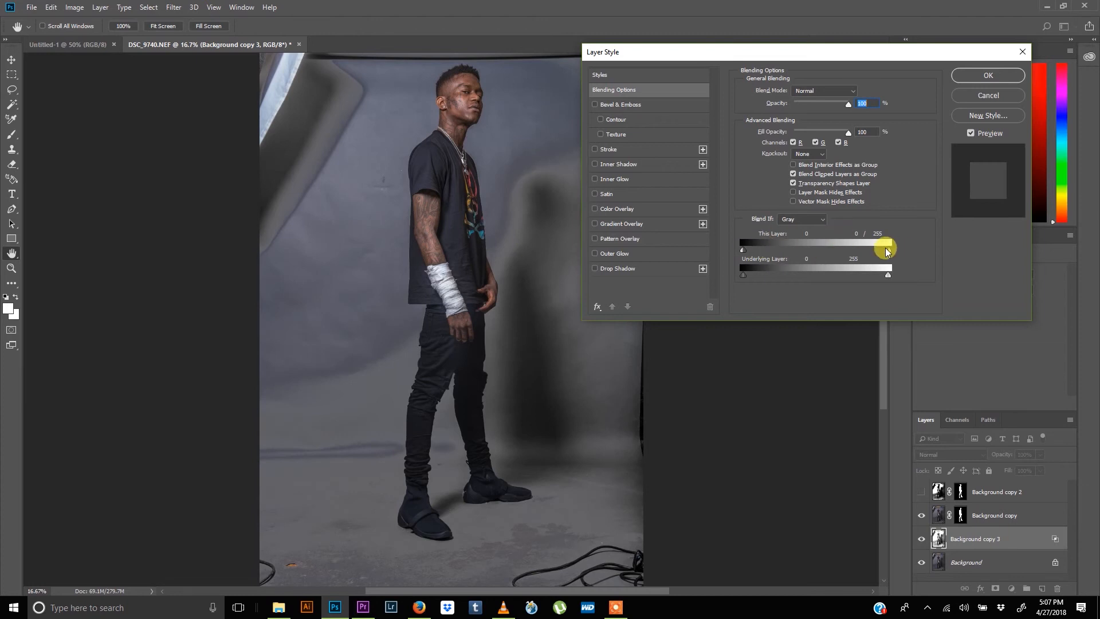
key("alt")
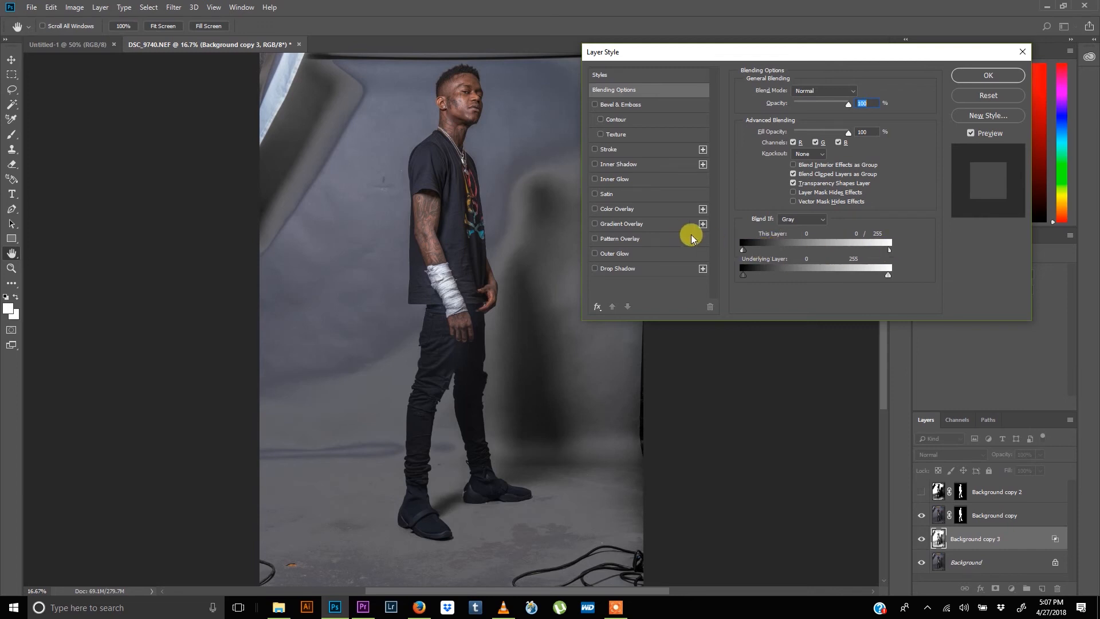
left_click_drag(890, 252, 804, 253)
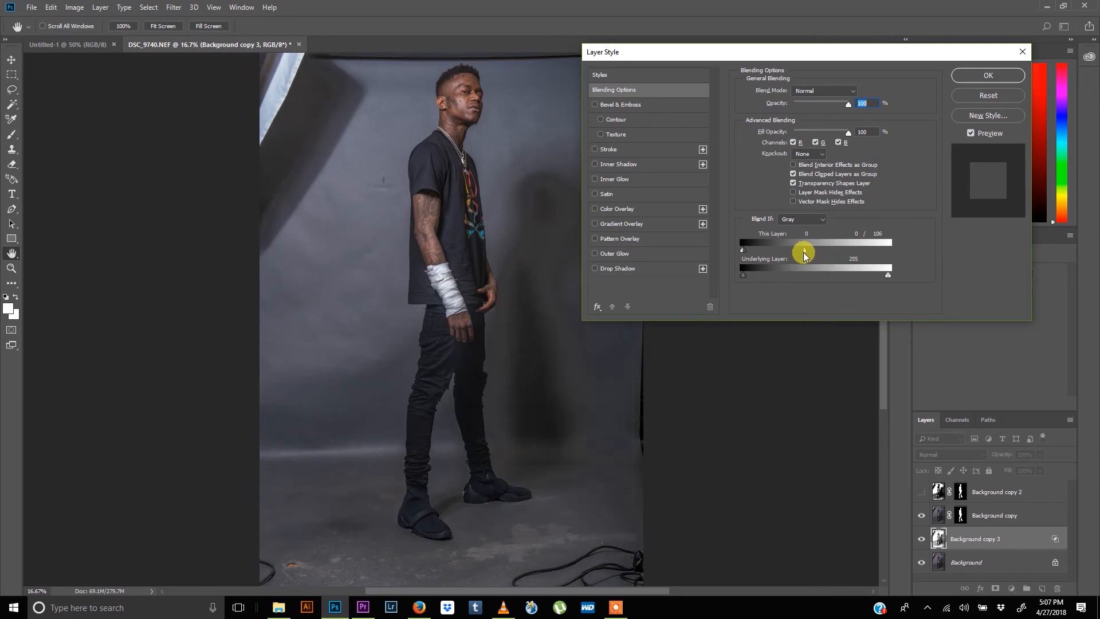
left_click(970, 74)
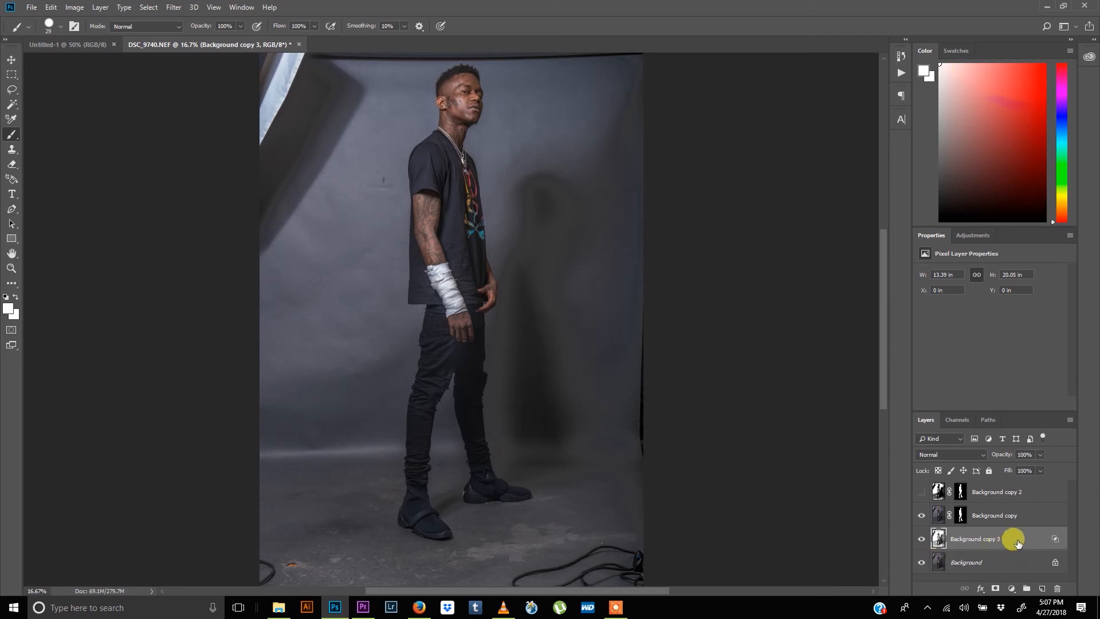
Duplicate Background copy 3, hiding the original, and bake in the copy's blending by converting it to a smart object and rasterizing it.
key("ctrl+j")
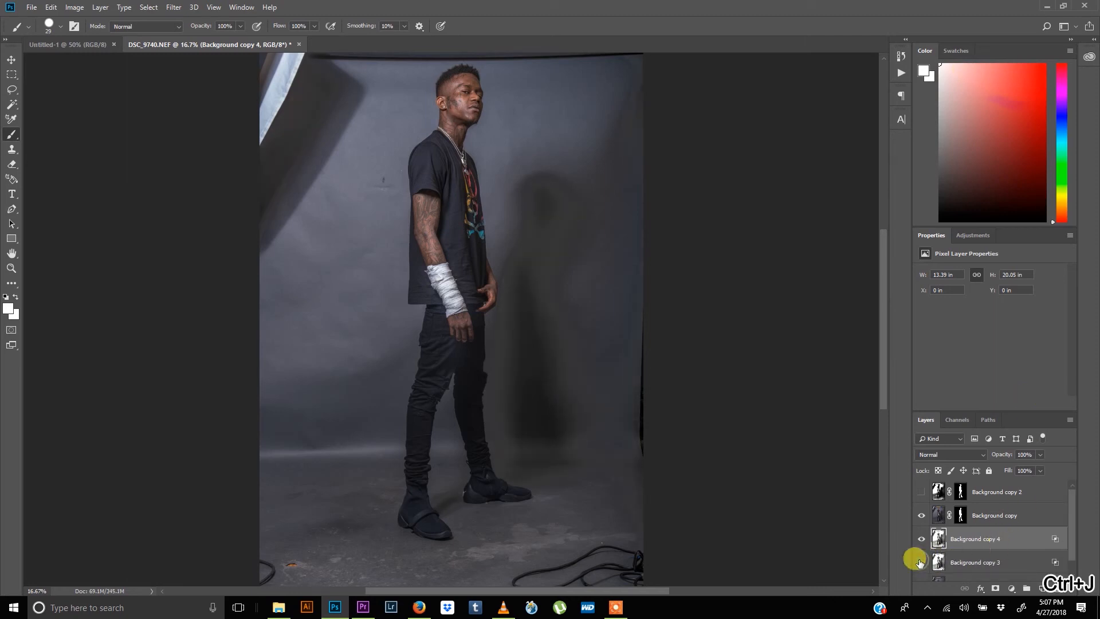
left_click(921, 562)
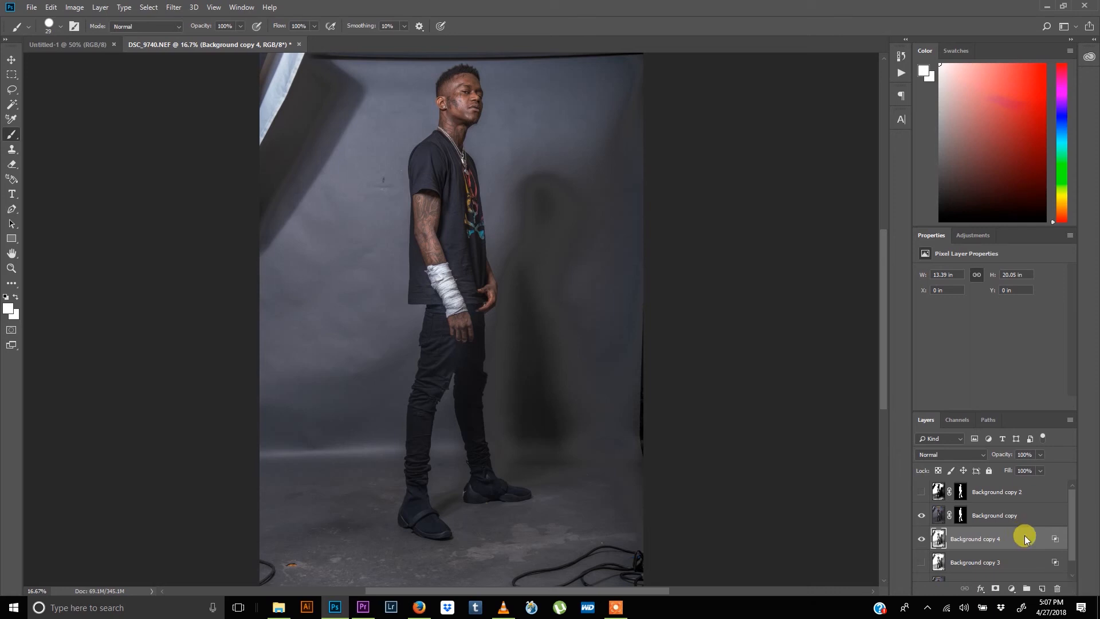
right_click(1025, 538)
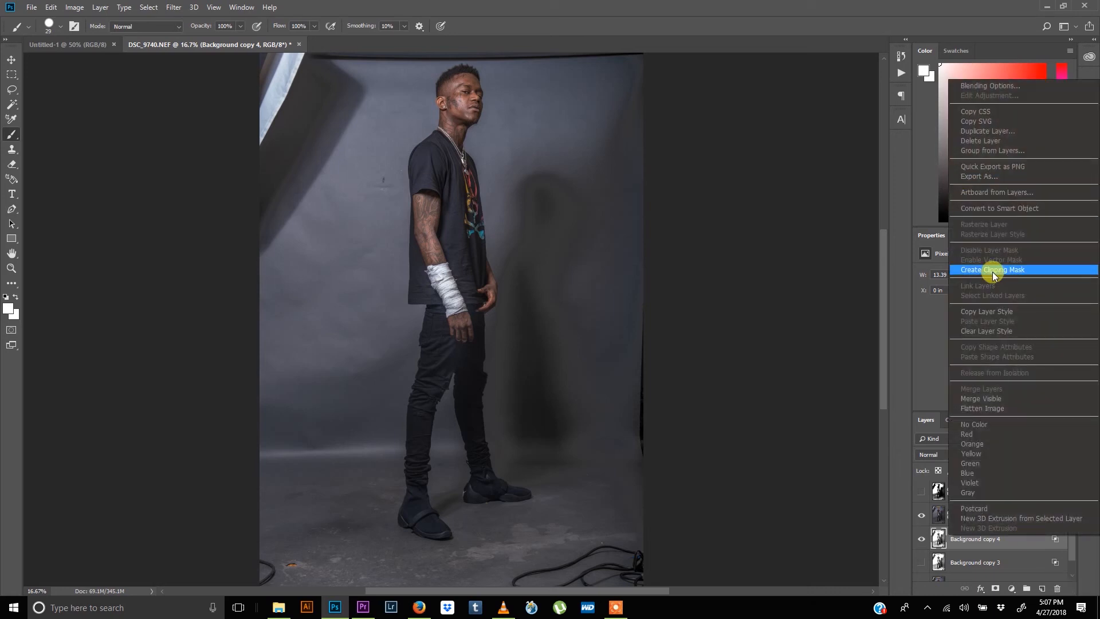
left_click(998, 208)
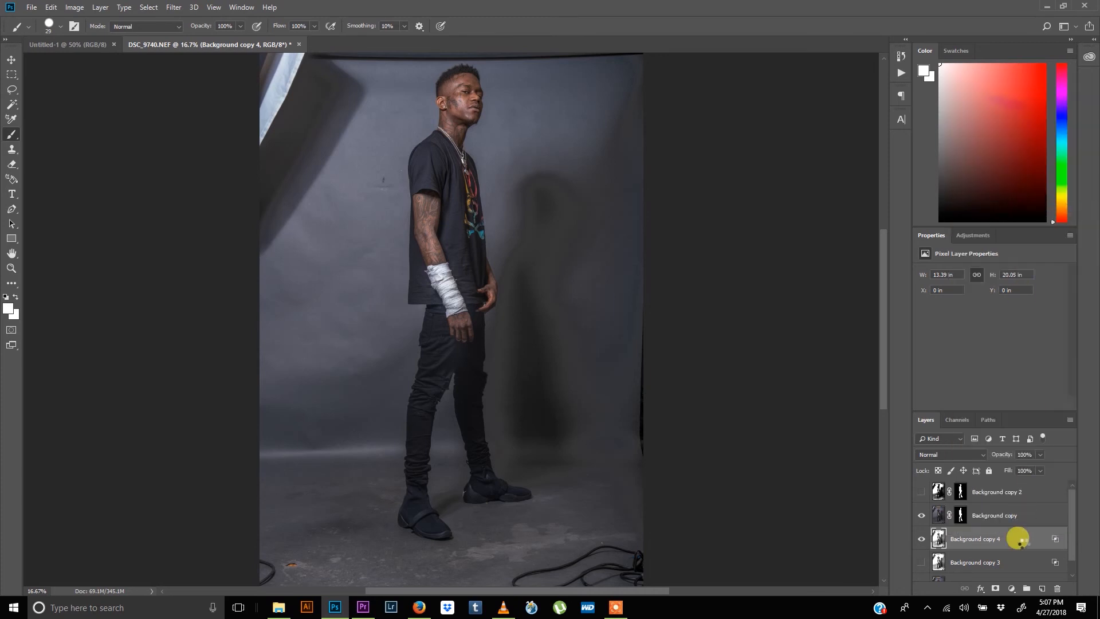
right_click(1012, 535)
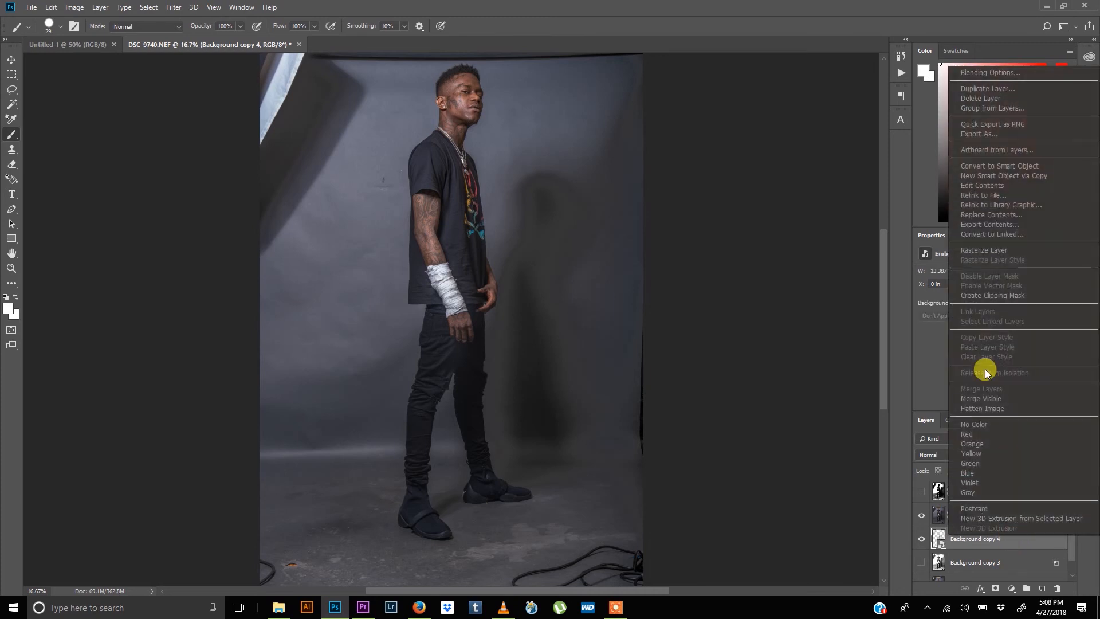
left_click(979, 247)
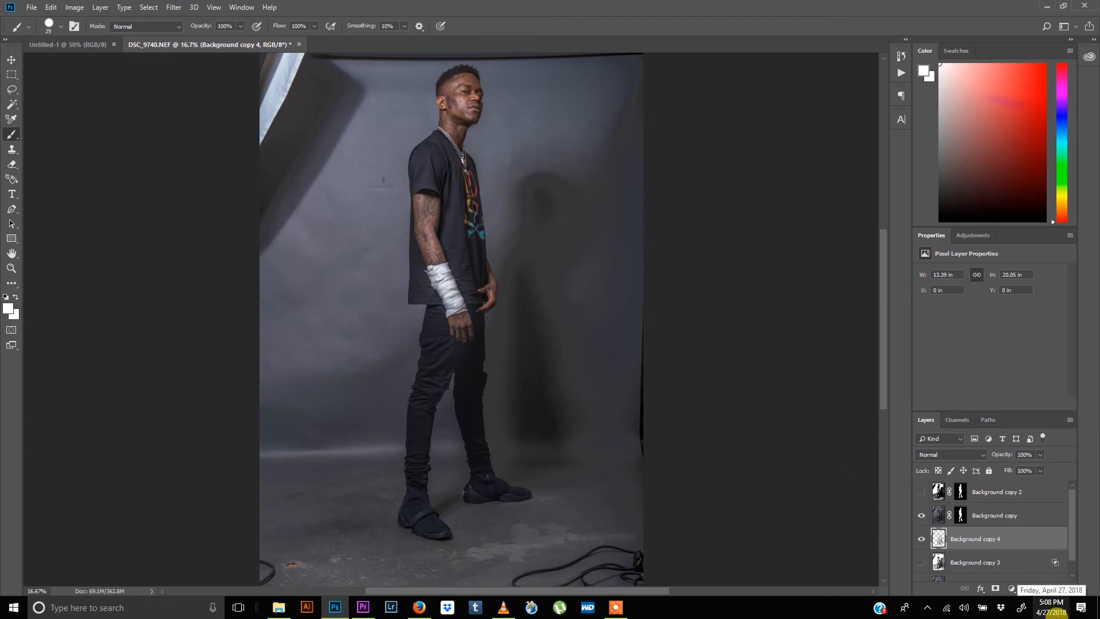
Turn the shadow pixels on Background copy 4 pure black using Hue/Saturation with saturation -100 and lightness -100.
key("ctrl+u")
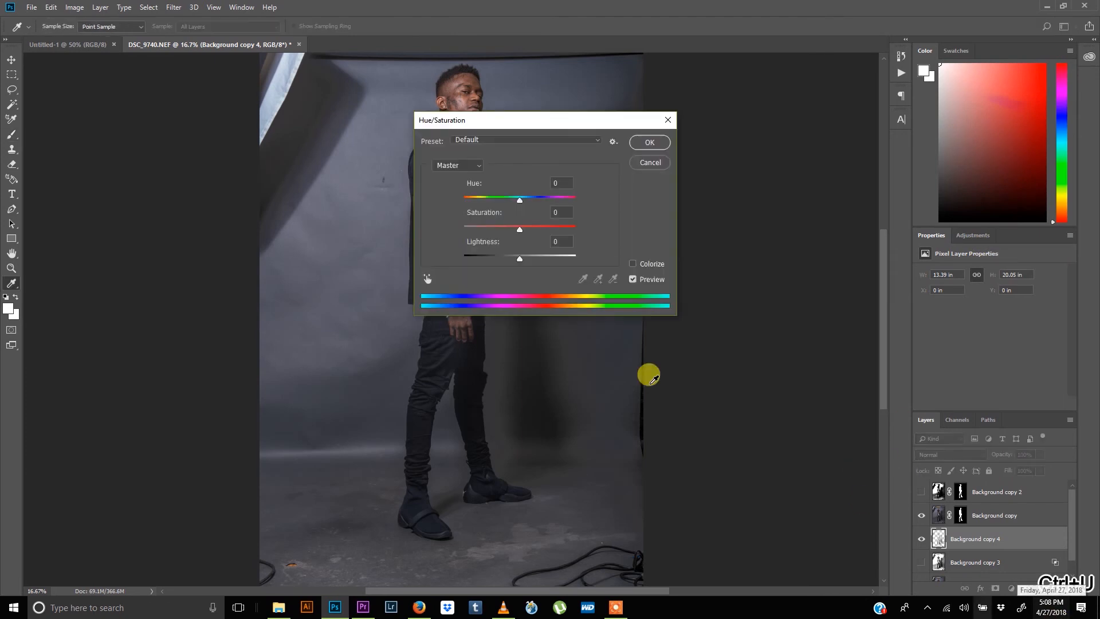
left_click_drag(550, 115, 810, 70)
left_click_drag(775, 179, 651, 164)
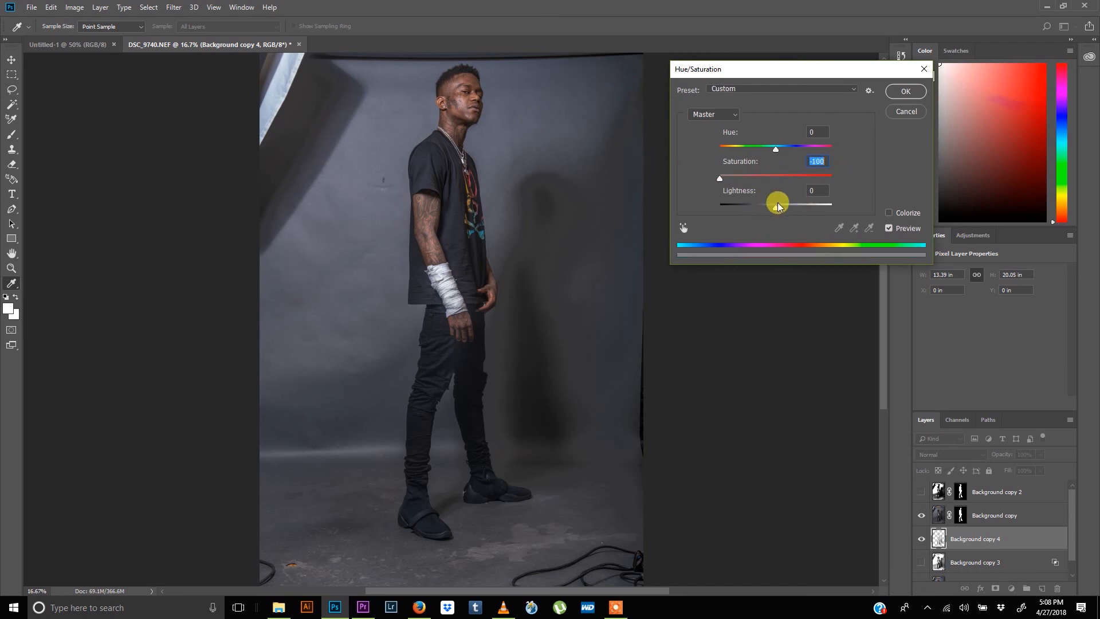
left_click_drag(775, 209, 700, 208)
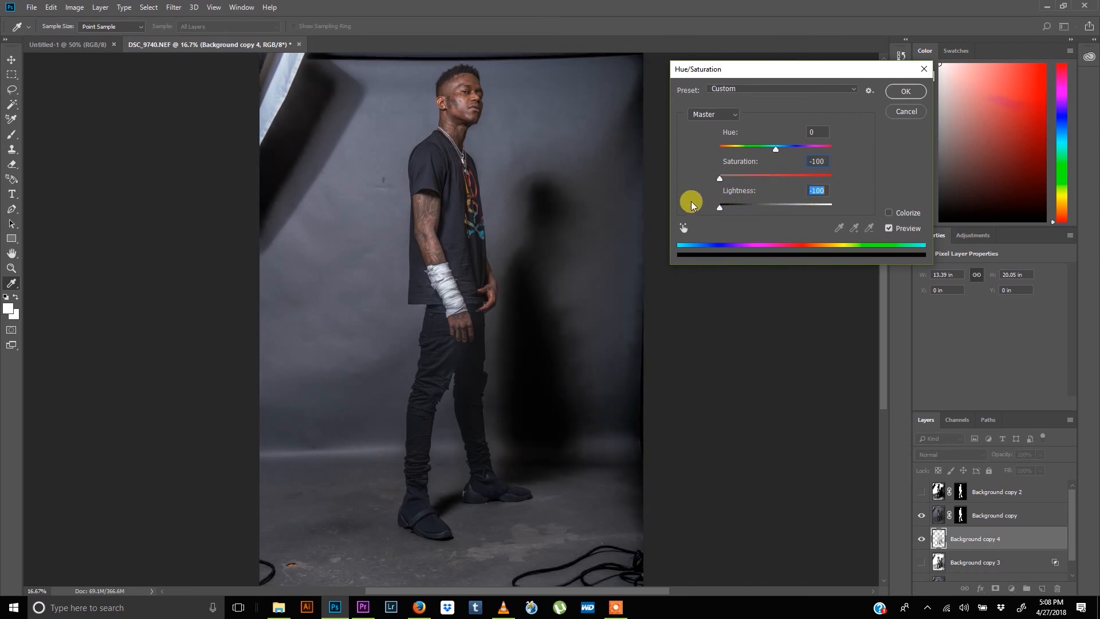
left_click(904, 91)
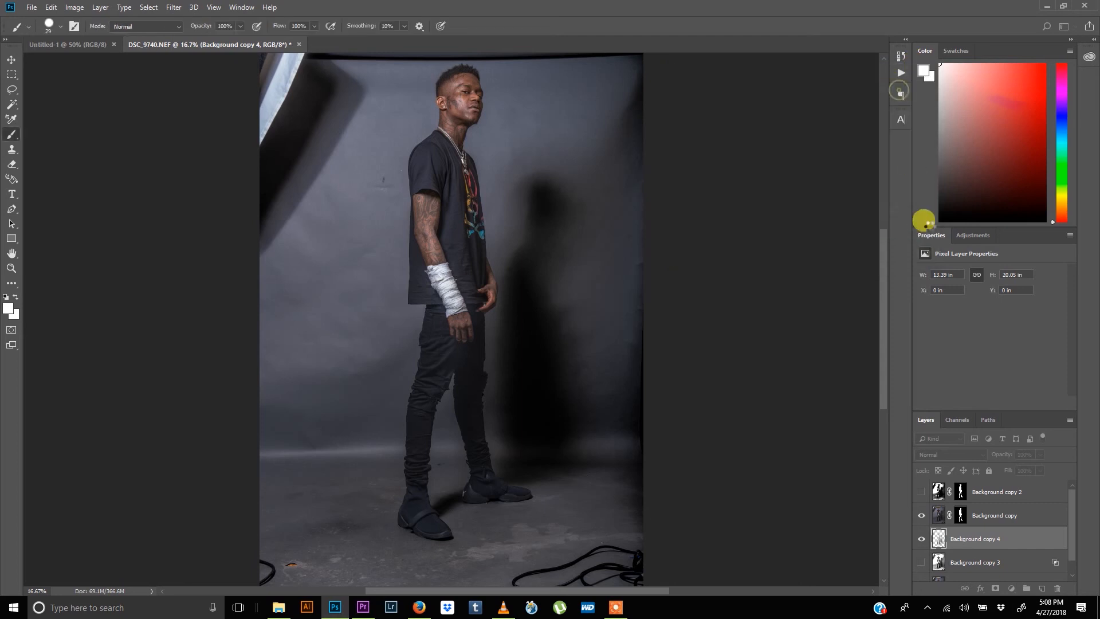
Add a layer mask to Background copy 4 and paint black with a large brush over everything surrounding the man's shadow, including the floor cables.
scroll(1072, 511, "down", 1)
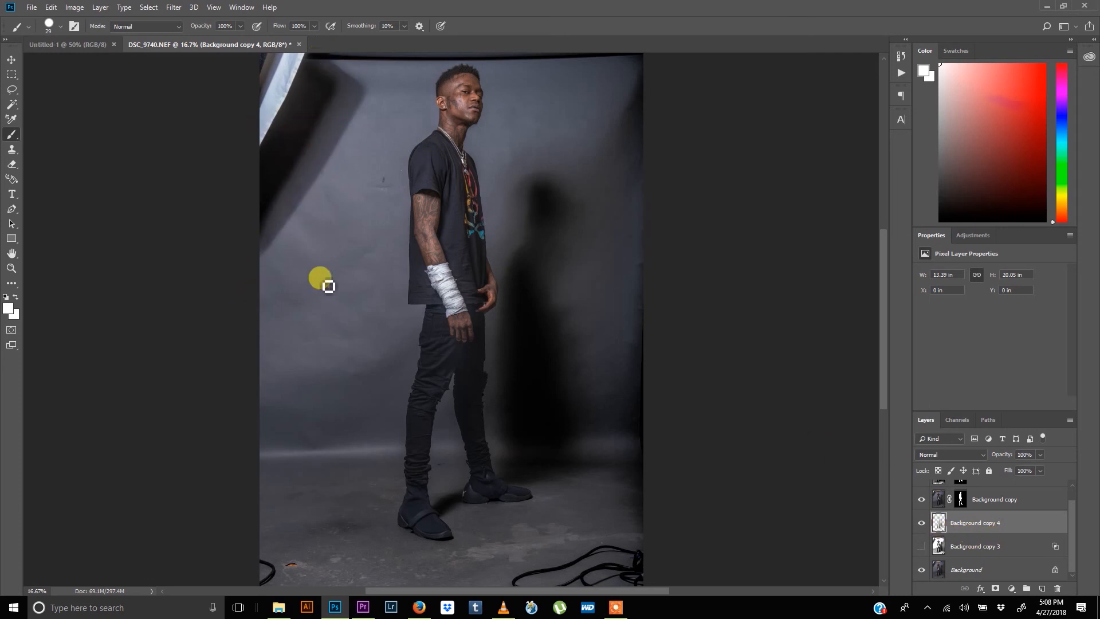
left_click(995, 588)
key("x")
left_click_drag(311, 151, 368, 5)
left_click_drag(311, 291, 272, 62)
mouse_move(296, 279)
left_mouse_down()
mouse_move(295, 205)
mouse_move(238, 76)
left_mouse_up()
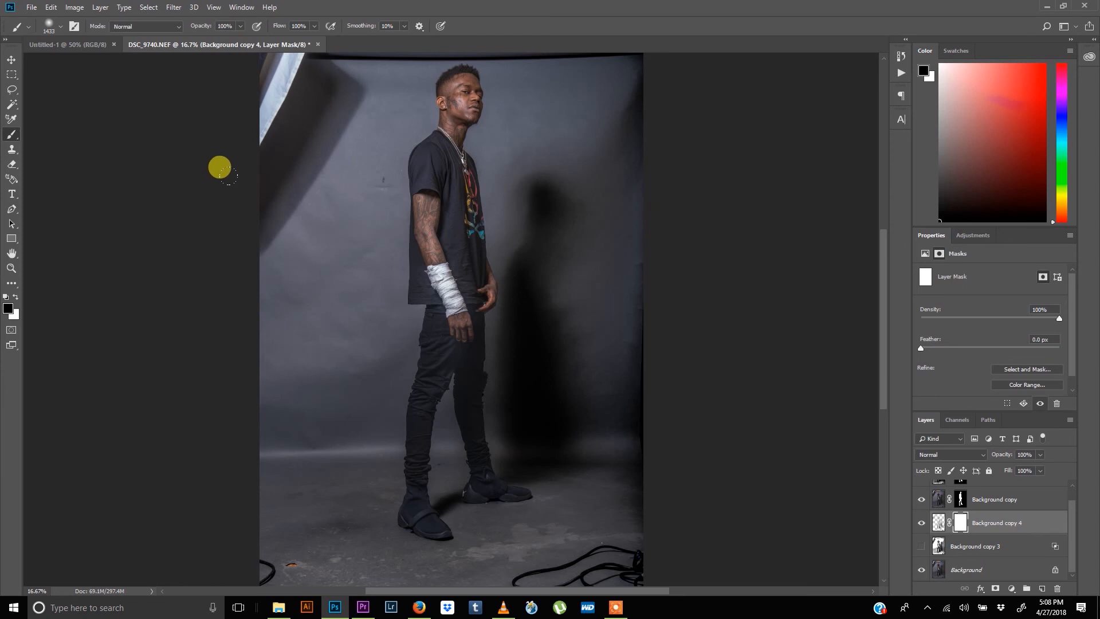
mouse_move(219, 167)
left_mouse_down()
mouse_move(249, 18)
mouse_move(263, 16)
left_mouse_up()
left_click(321, 76)
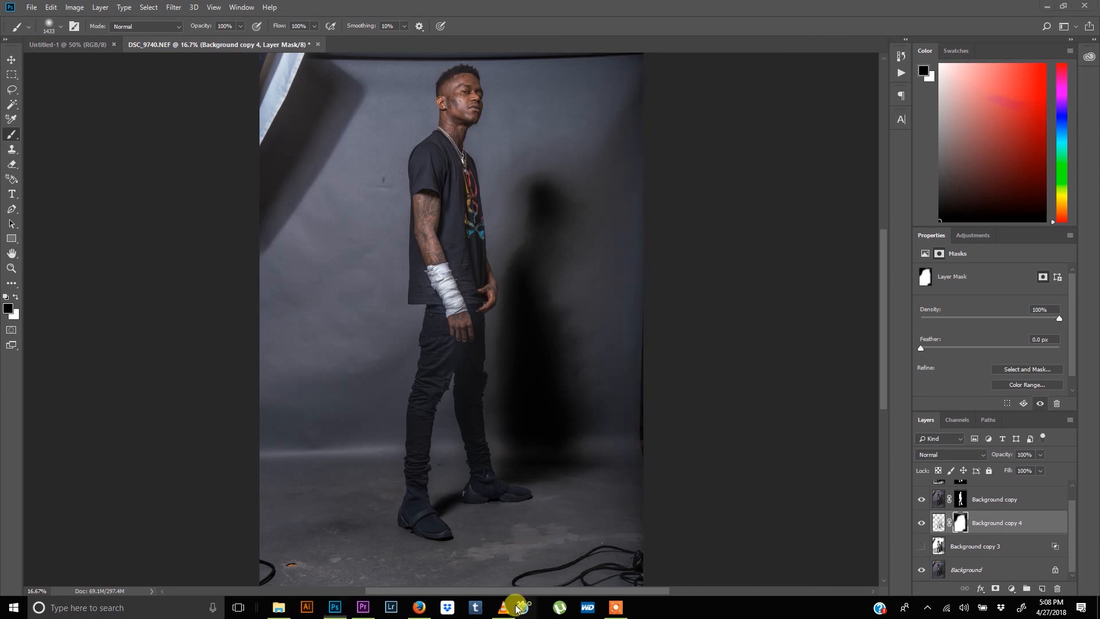
left_click_drag(884, 394, 883, 420)
right_click(581, 428, "alt")
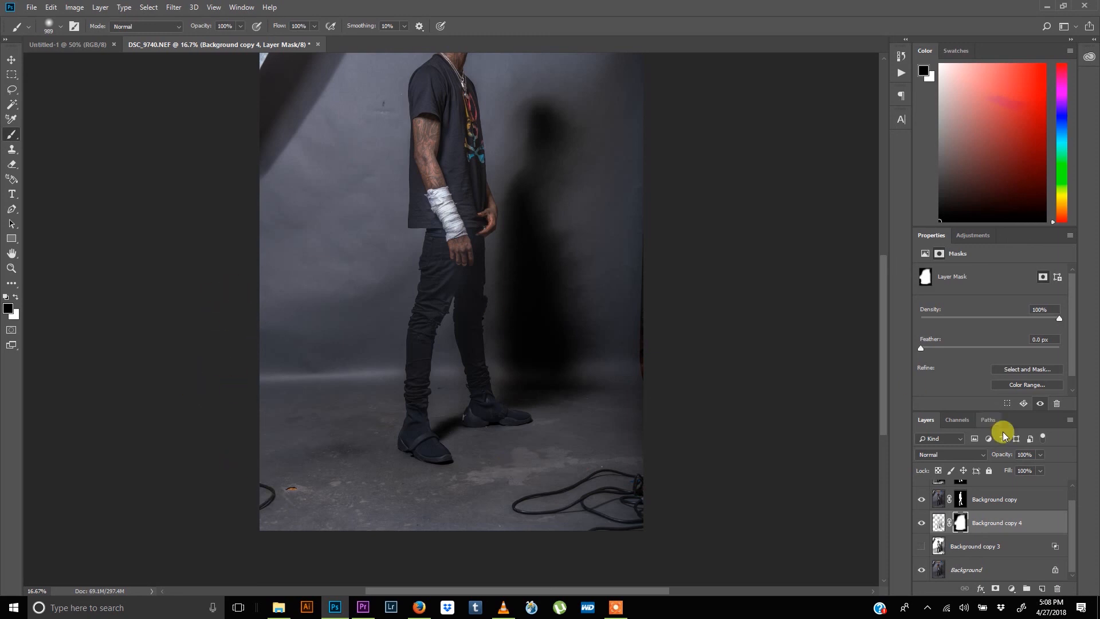
Add a red solid color fill layer directly above the Background layer.
mouse_move(1073, 533)
left_mouse_down()
mouse_move(1071, 518)
mouse_move(1071, 545)
left_mouse_up()
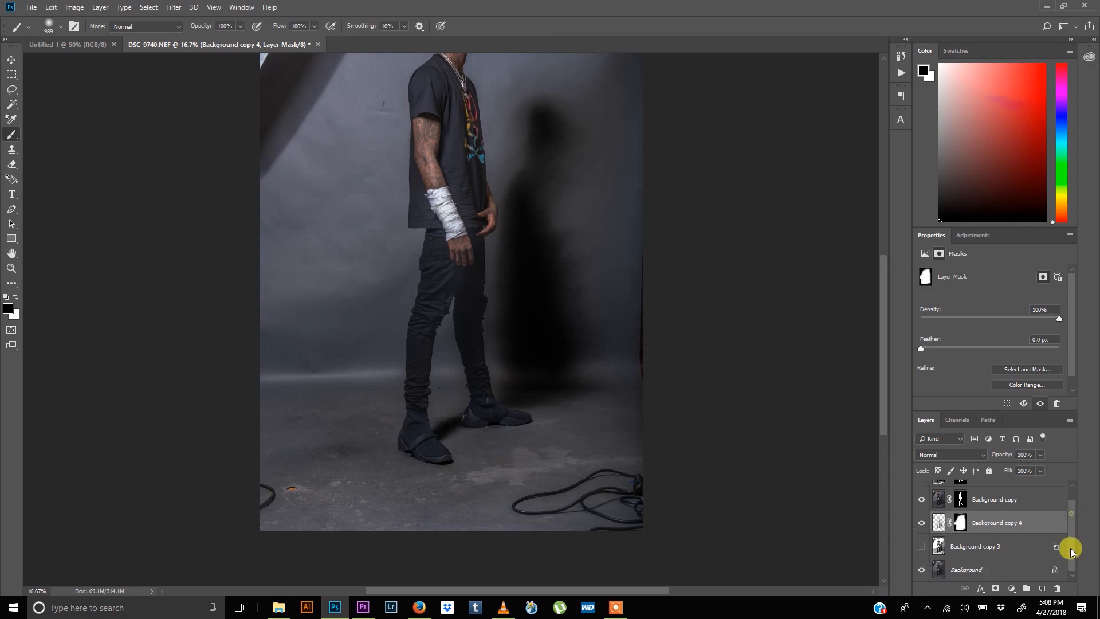
left_click(1023, 578)
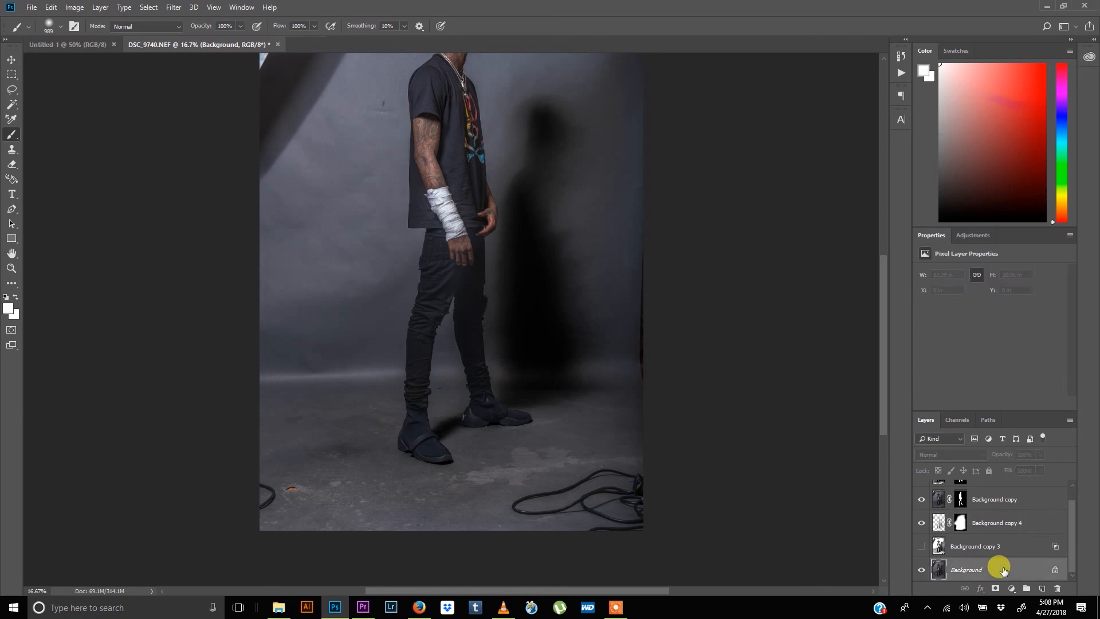
left_click(1017, 589)
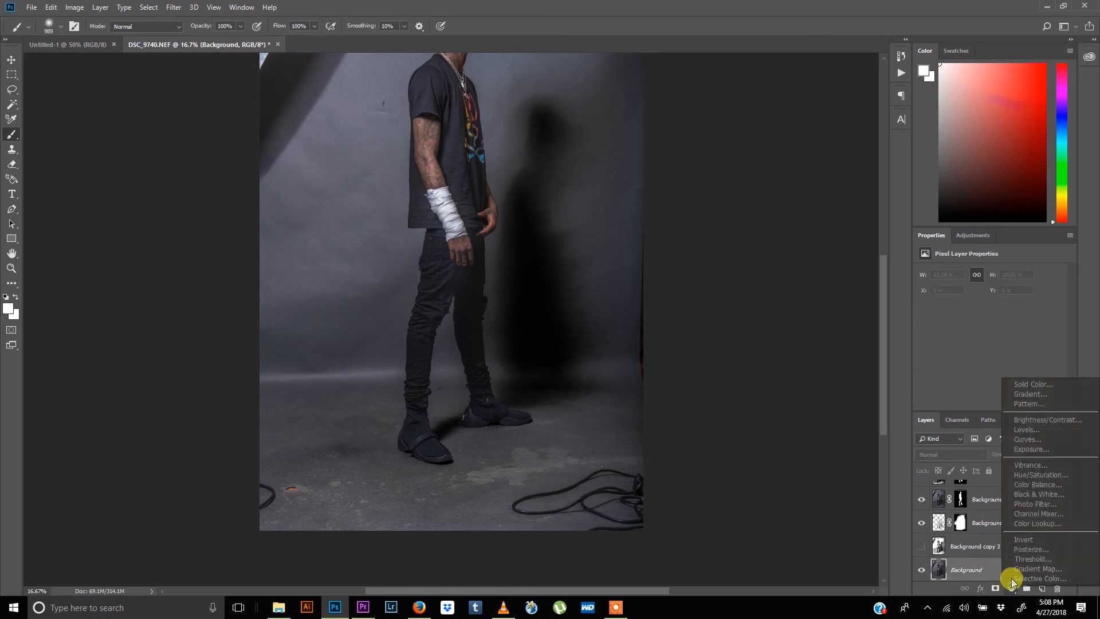
left_click(1025, 385)
left_click(697, 170)
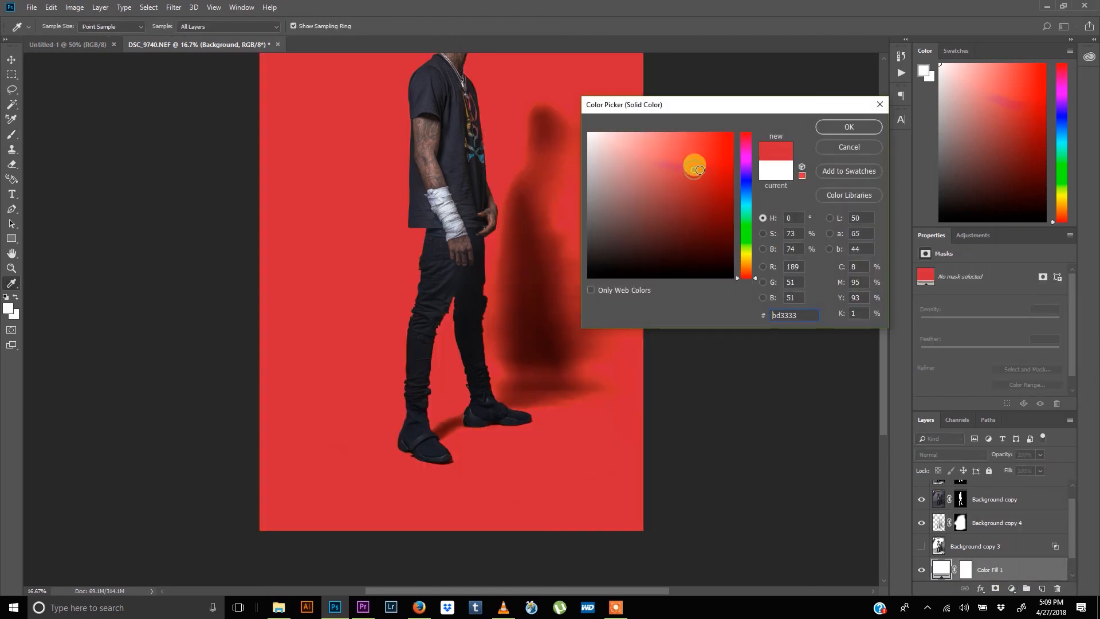
left_click(866, 126)
Brush black on Background copy 4's layer mask to remove the stray dark streak above the man's head.
key("b")
key("ctrl+minus")
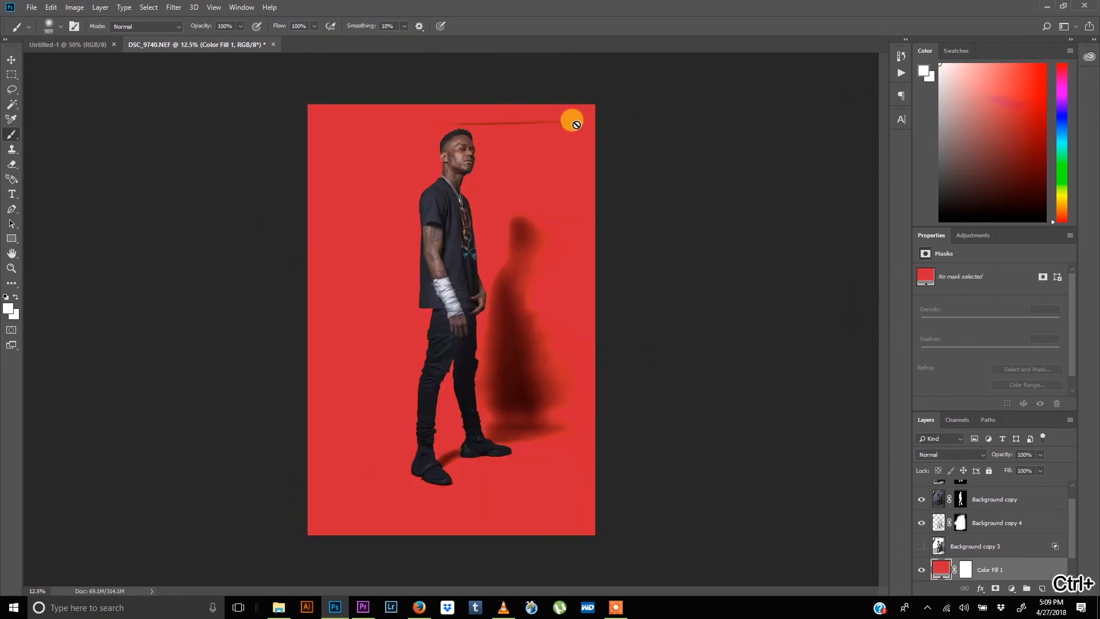
left_click(960, 522)
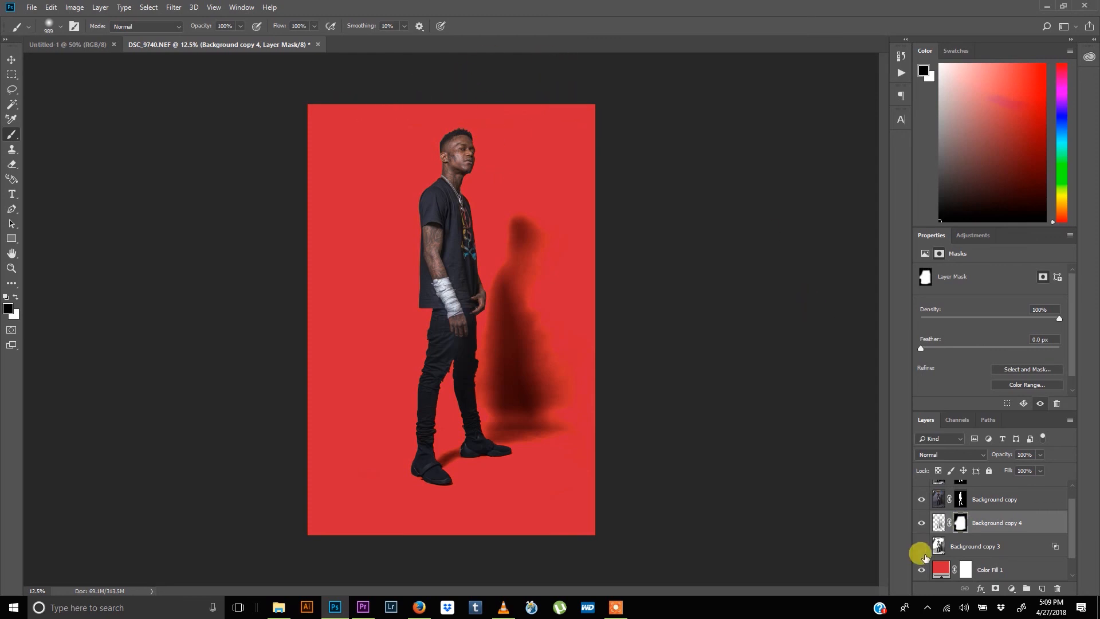
Try darkening the shadow by duplicating Background copy 4, and undo the duplication.
left_click(1014, 526)
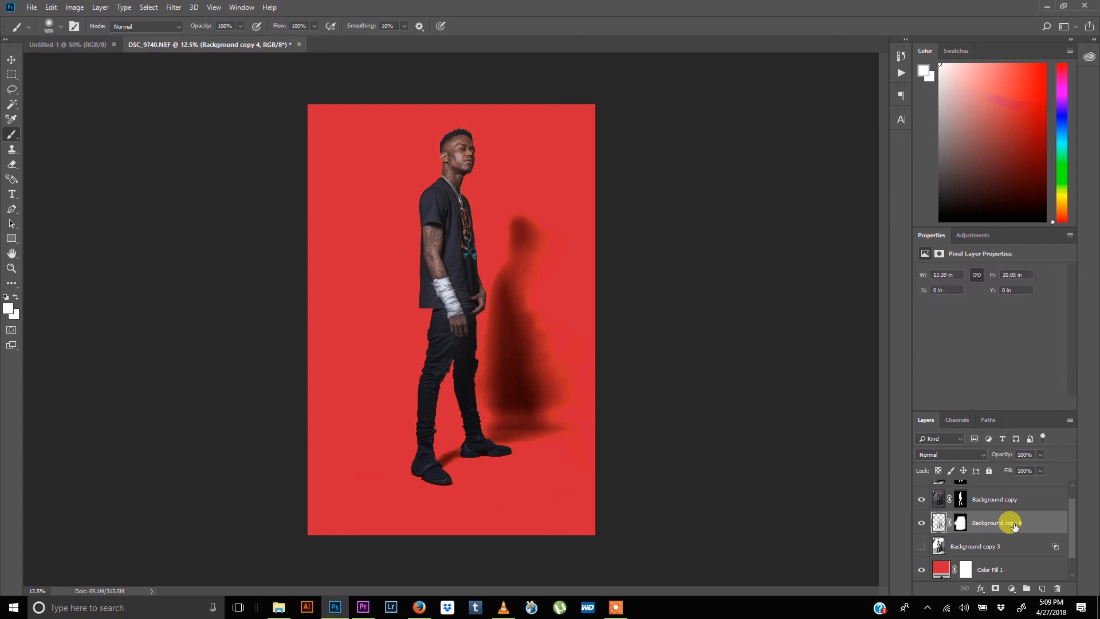
key("ctrl+j")
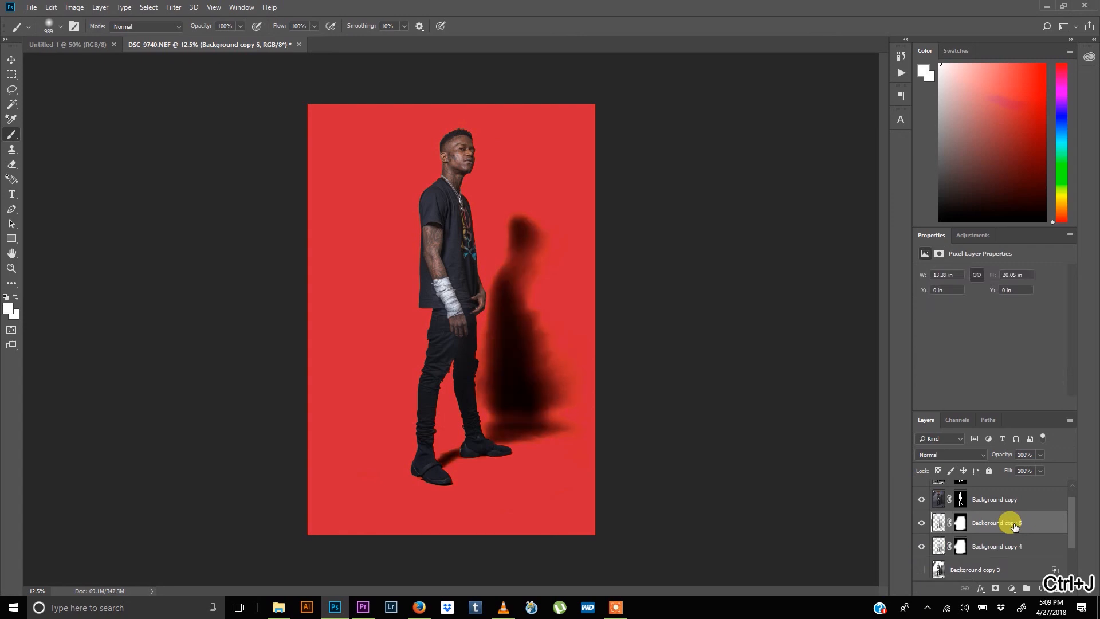
key("ctrl+z")
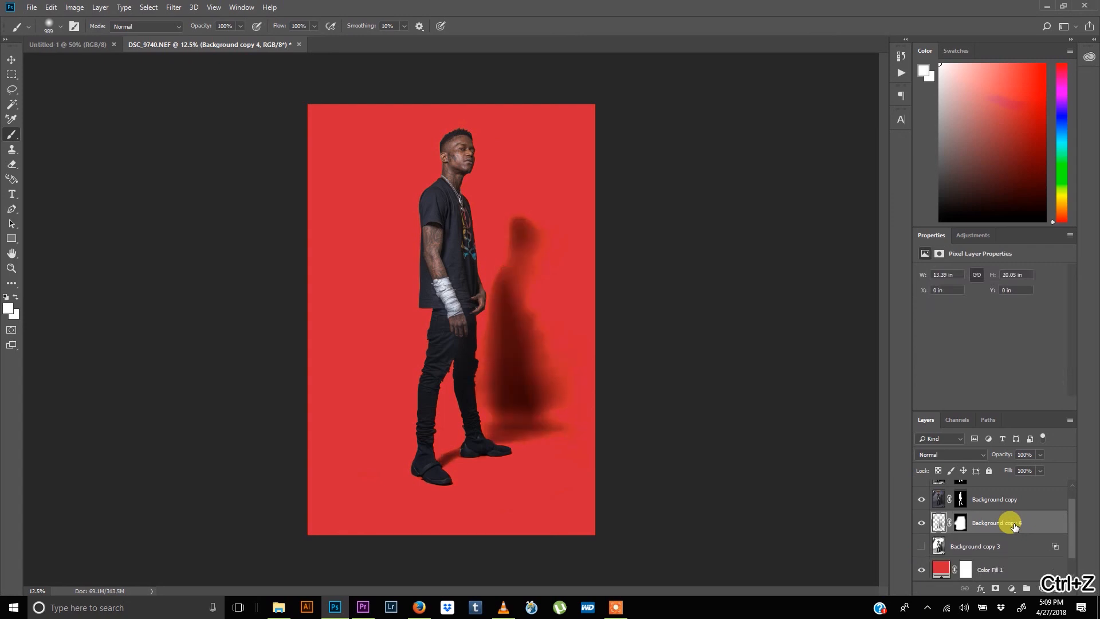
key("ctrl+plus")
key("ctrl+minus")
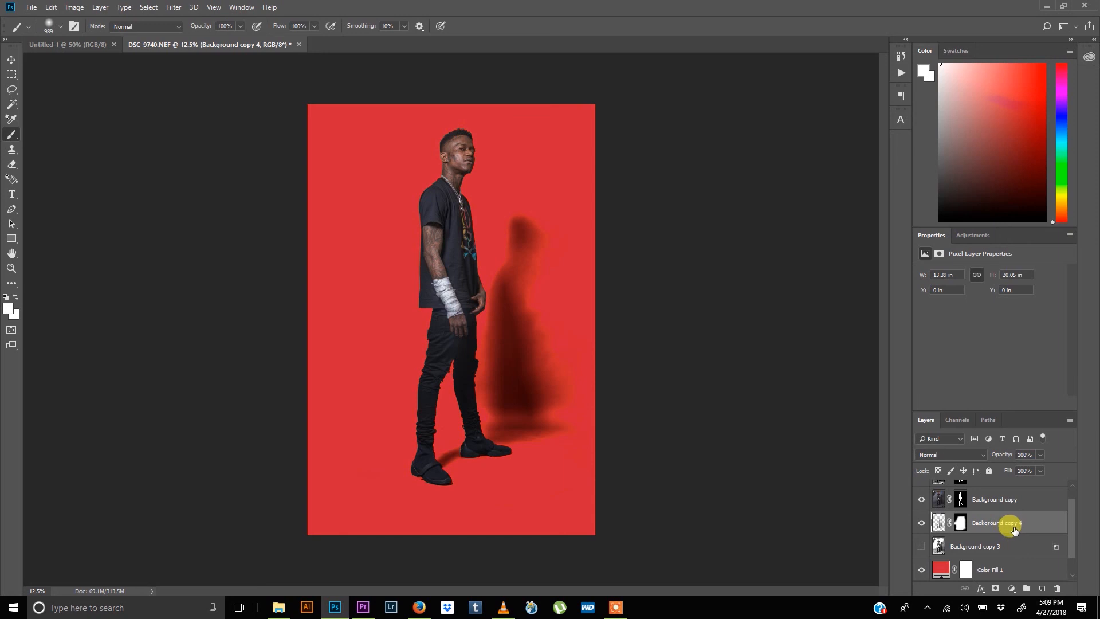
key("ctrl+plus")
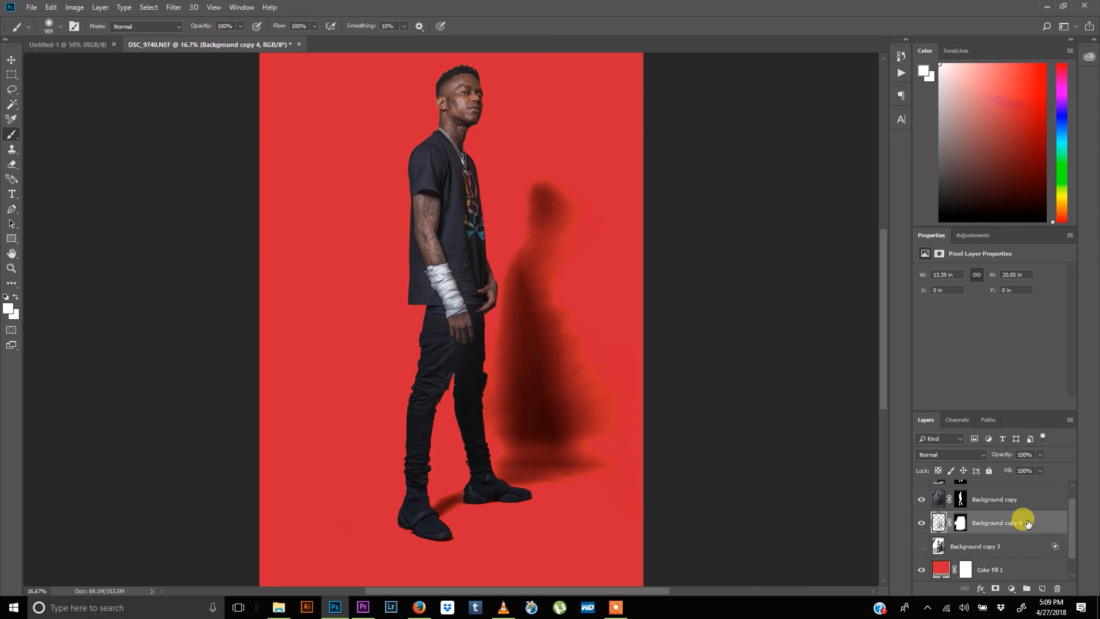
left_click_drag(1073, 514, 1073, 496)
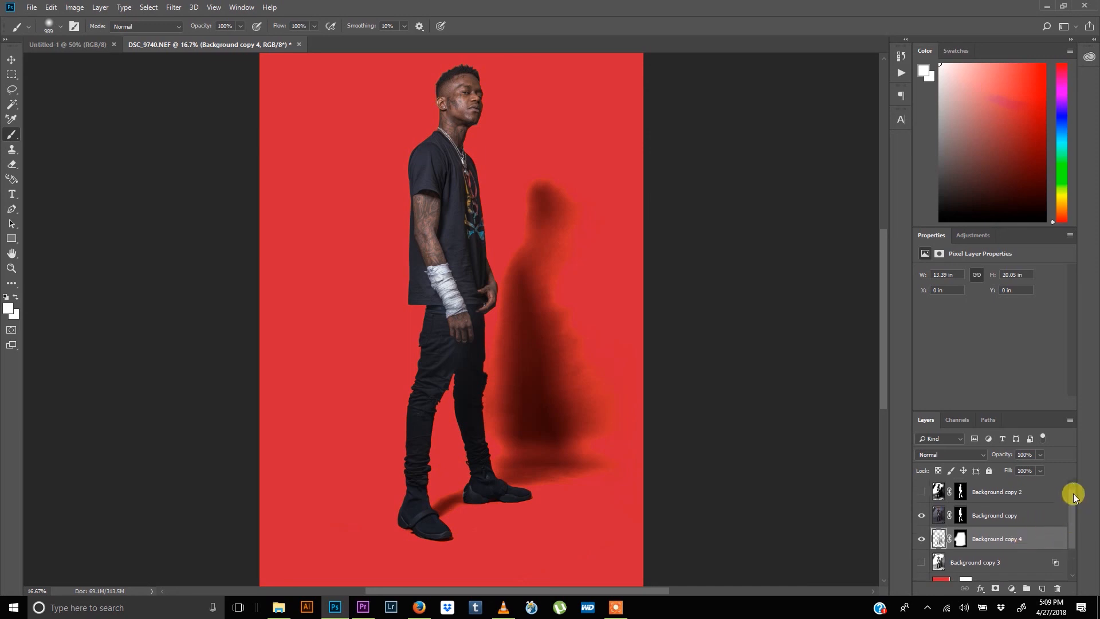